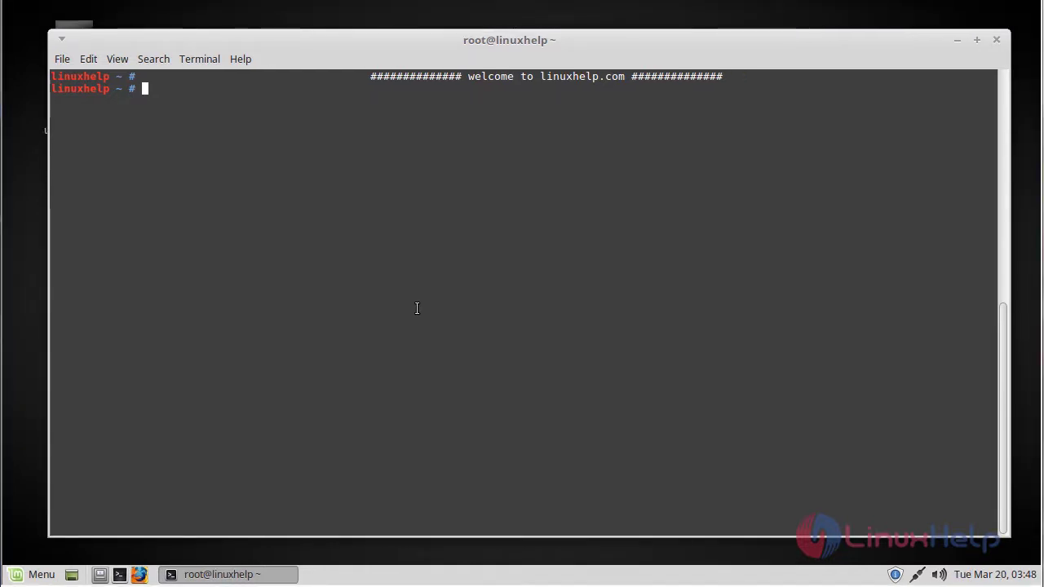
Step: Change into the /var/www/html web root
key(Return)
key(Return)
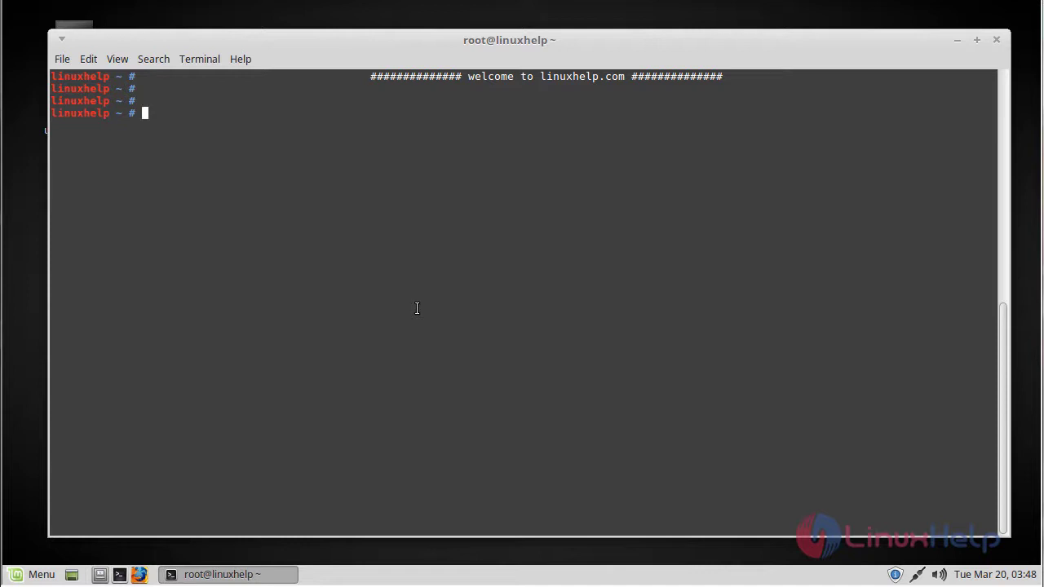
text(cd )
text(/var/)
text(www/ht)
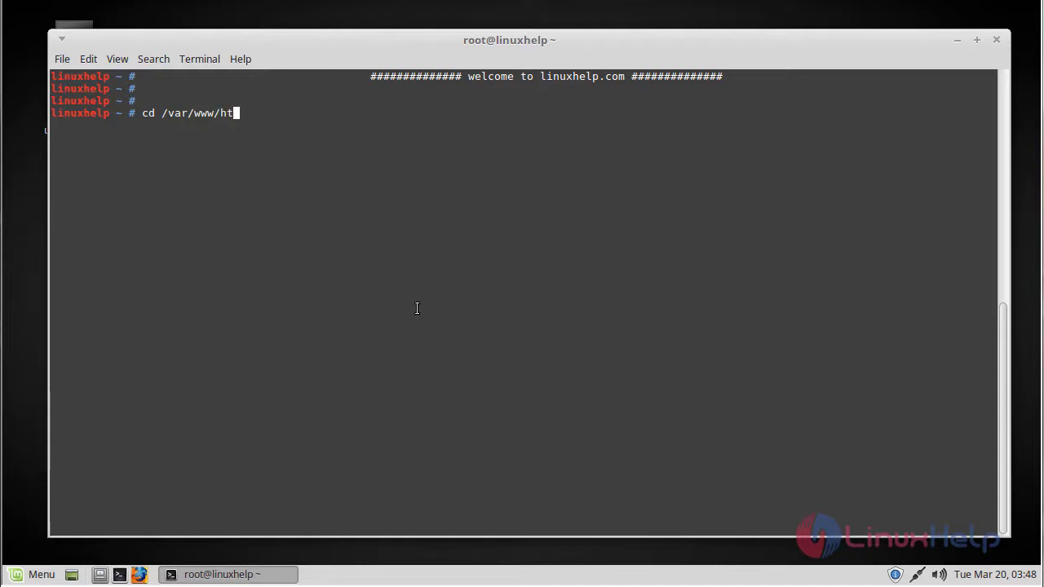
text(ml/)
key(Return)
Step: Download the YetiForceCRM 3.1.0.zip archive from GitHub with wget
key(Return)
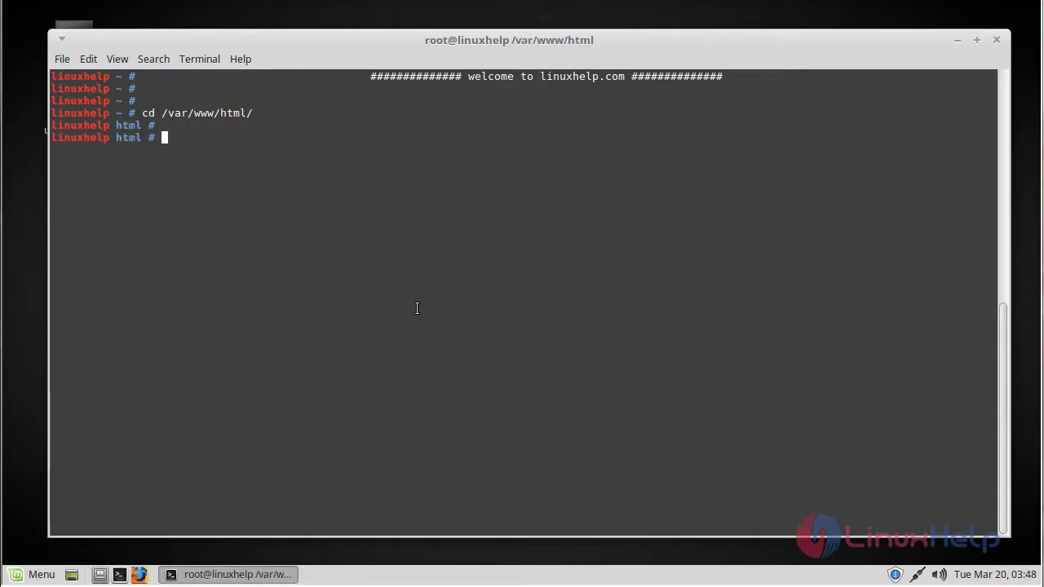
key(Return)
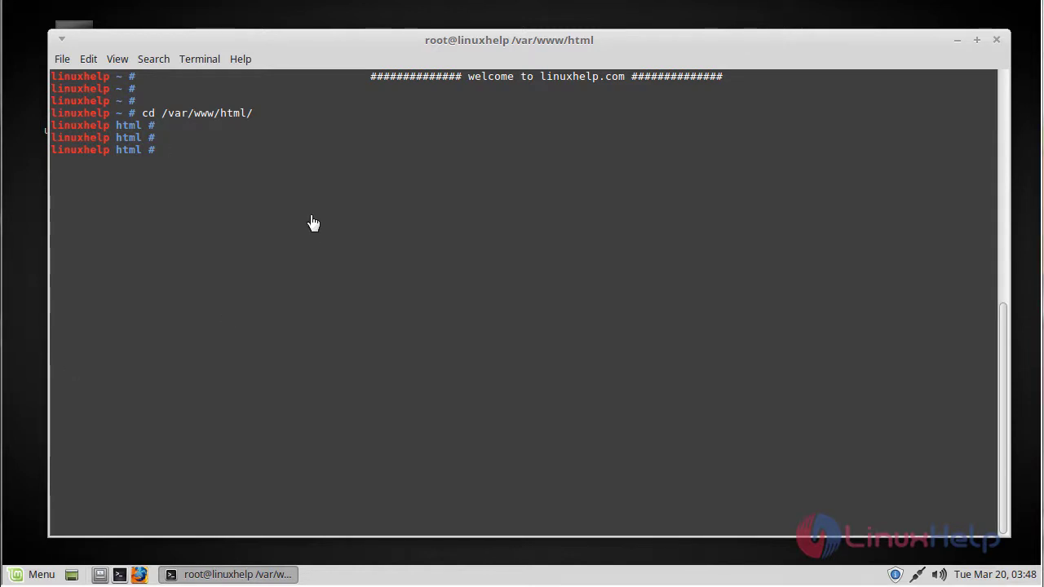
text(wget https://github.com/YetiForceCompany/YetiForceCRM/archive/3.1.0.zip)
key(Return)
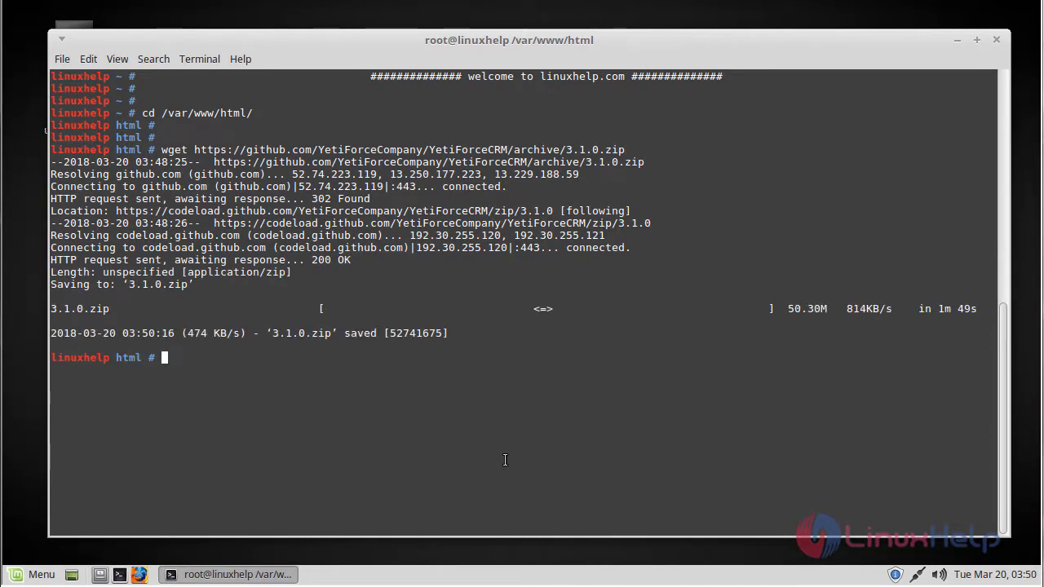
key(Return)
key(Return)
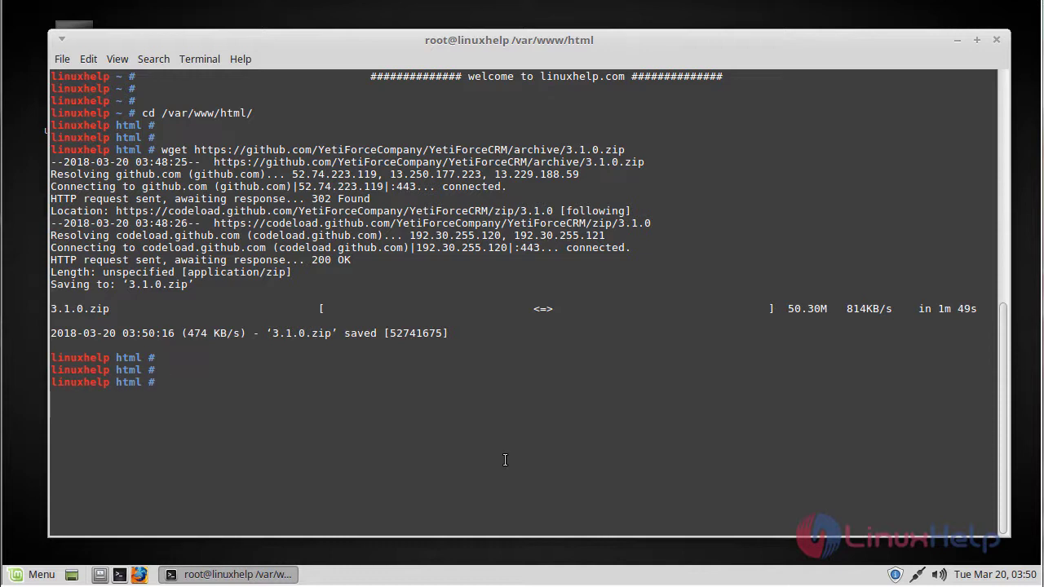
Step: Extract 3.1.0.zip and list the web root contents
text(unzip 3.1.0.zip)
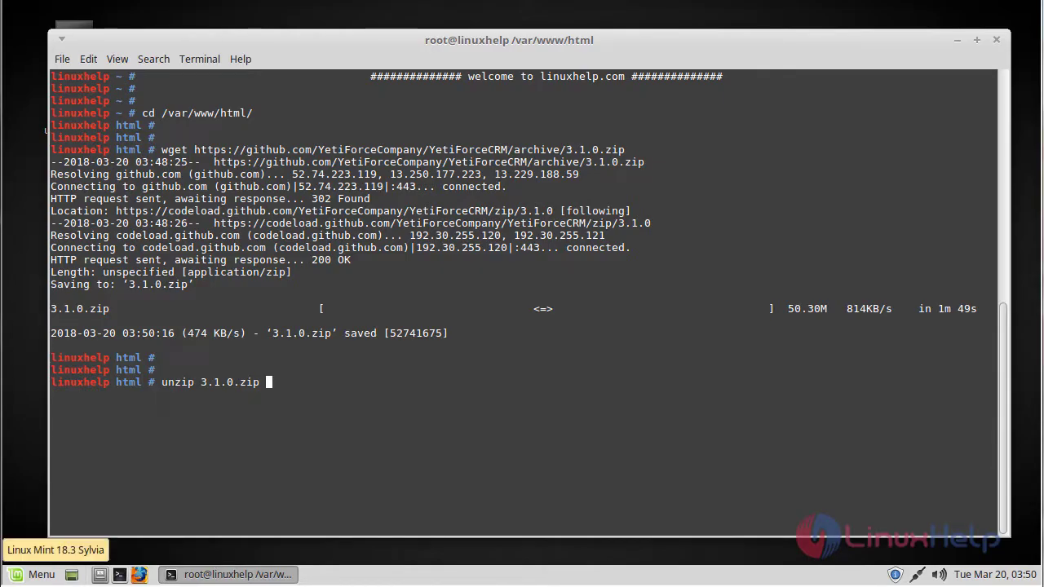
key(Return)
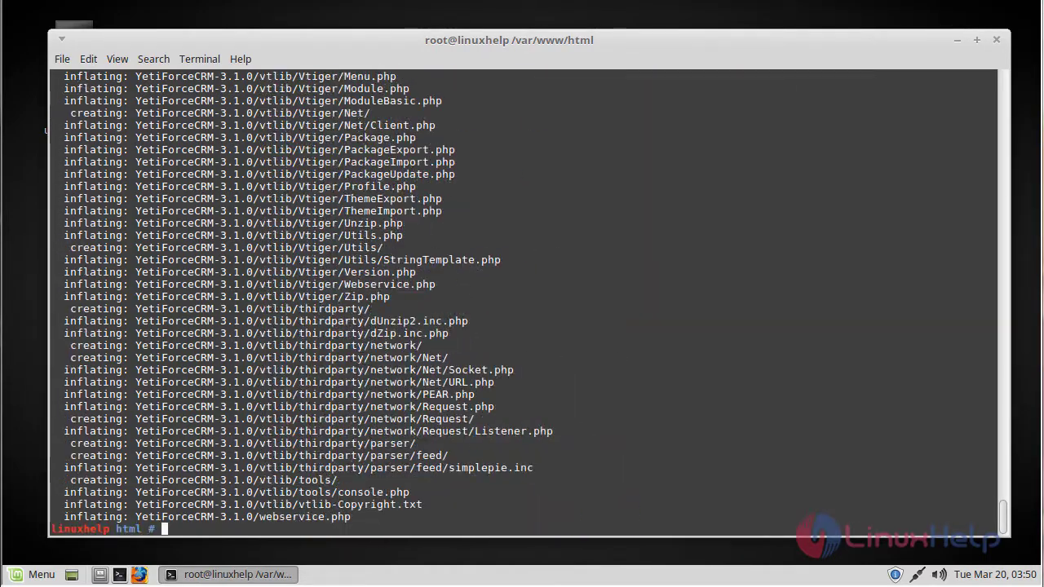
key(Return)
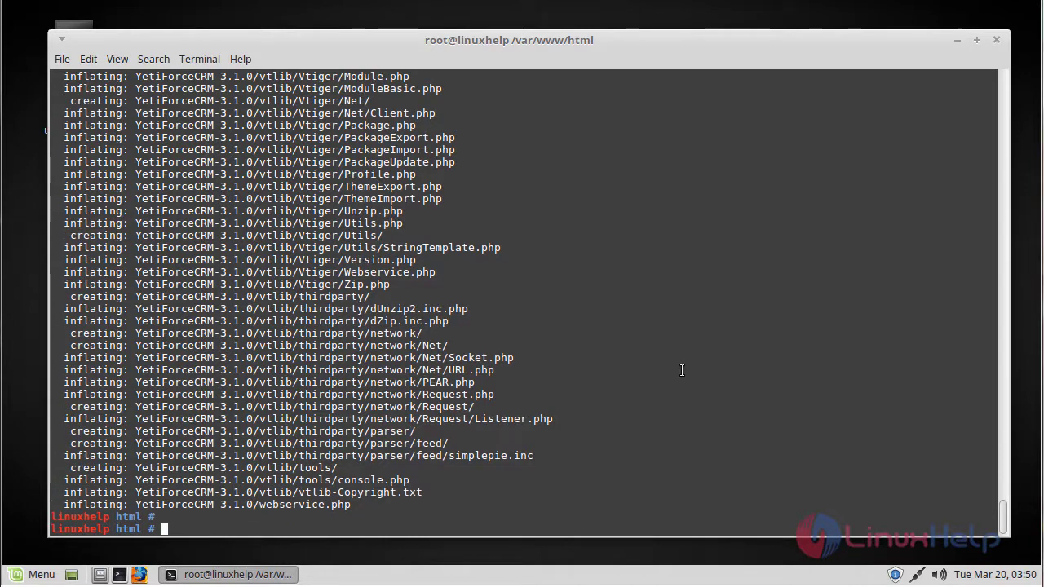
key(Return)
text(ls)
key(Return)
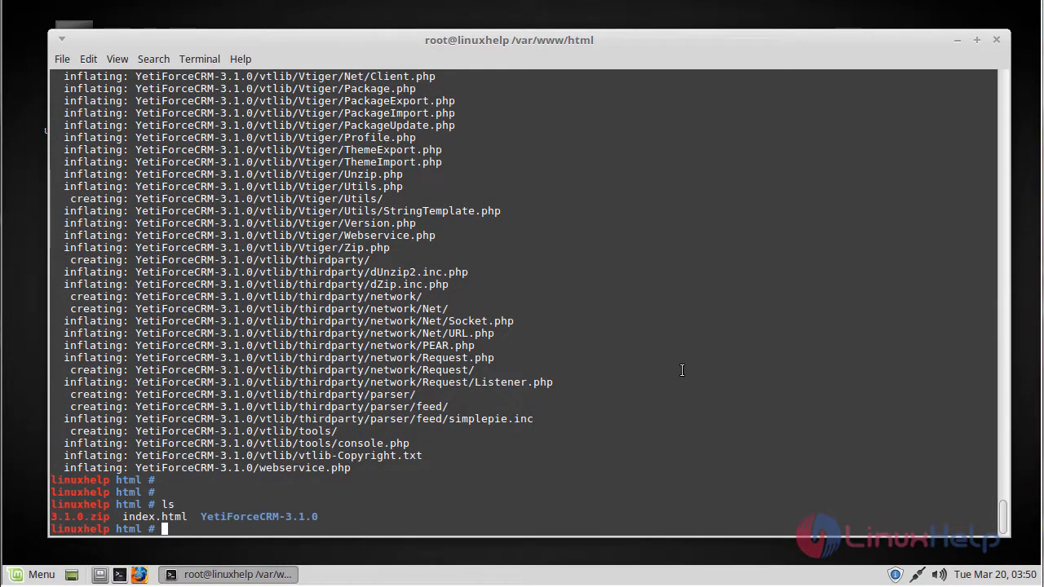
key(Return)
key(Return)
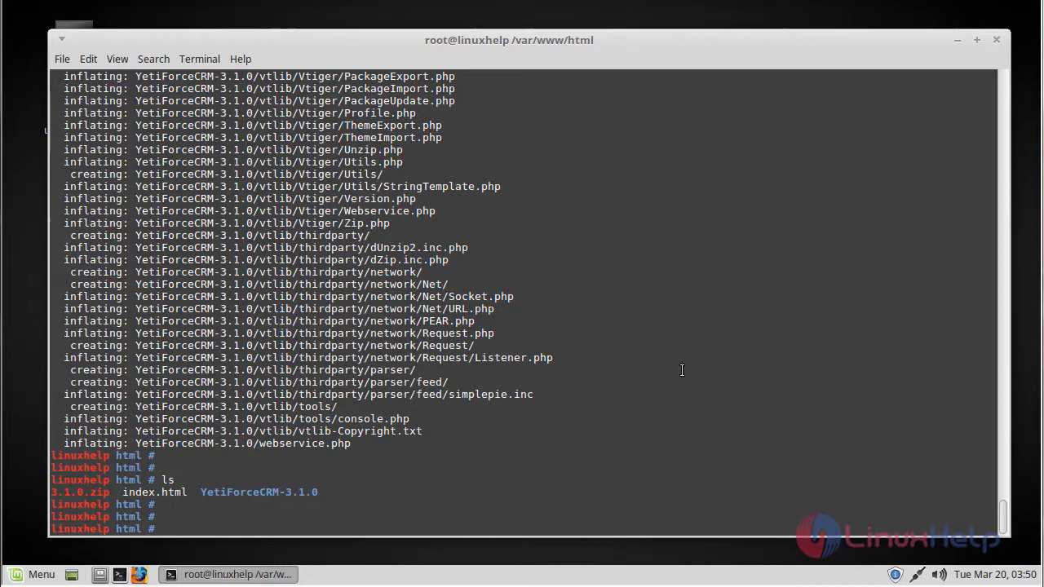
Step: Rename the YetiForceCRM-3.1.0 folder to yetiforce
text(mv )
text(Ye)
key(Tab)
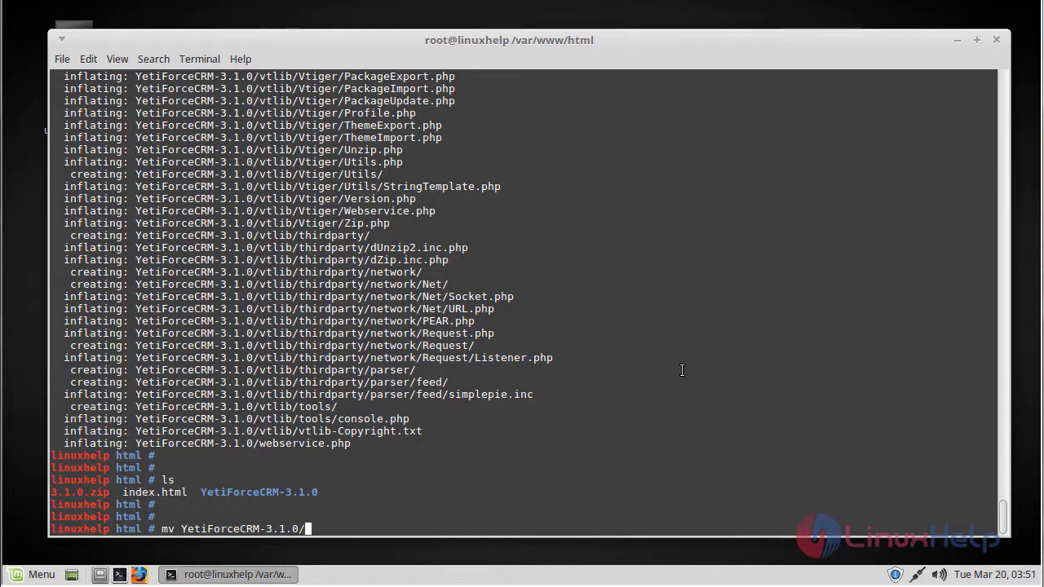
text(yet)
text(iforce)
key(Return)
key(Return)
key(Return)
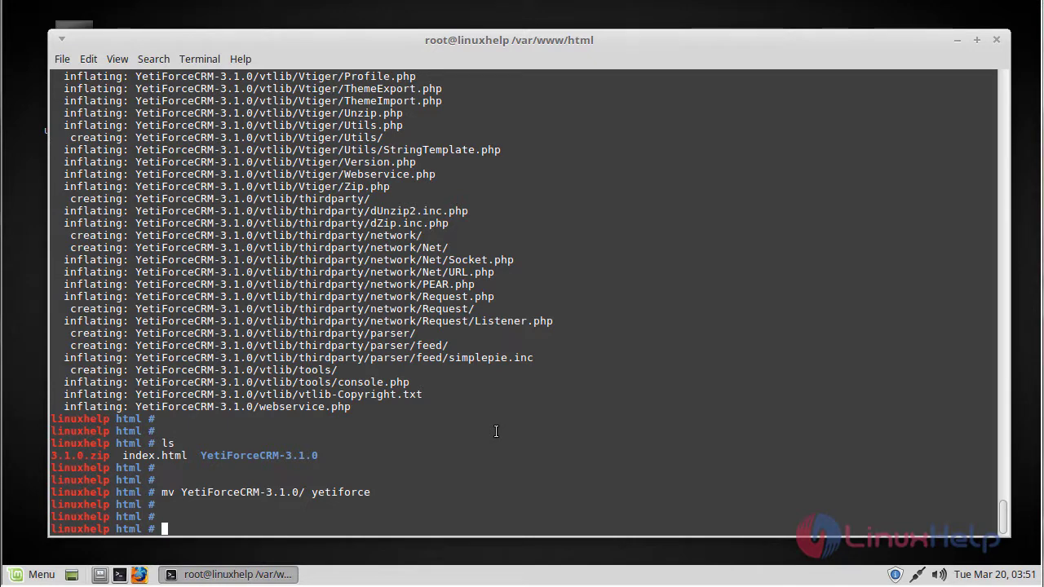
Step: Give www-data:www-data recursive ownership of /var/www/html/yetiforce
text(chown -R www-data:www-data /var/www/html/yetiforce/)
key(Return)
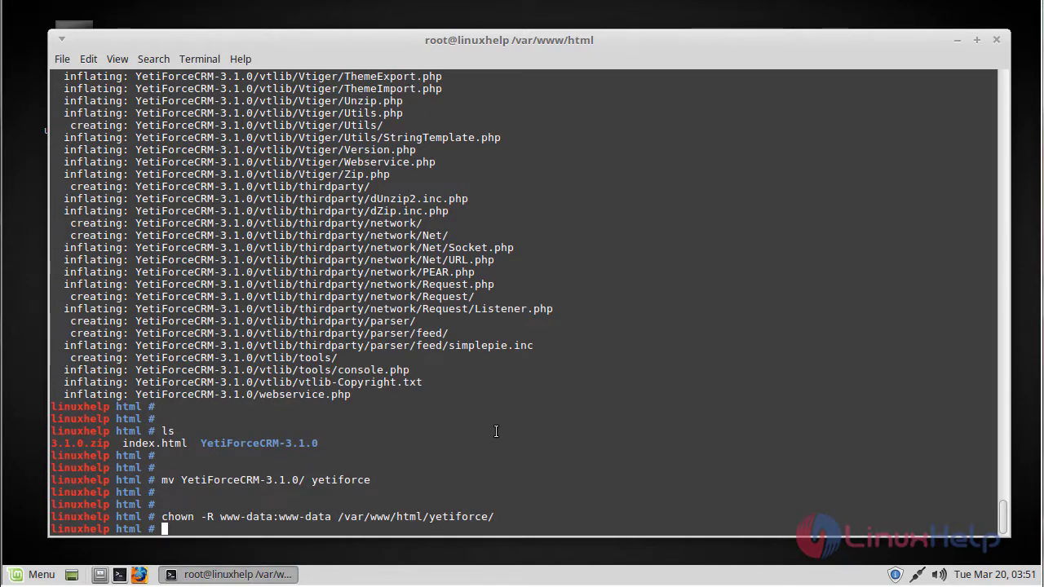
key(Return)
key(Return)
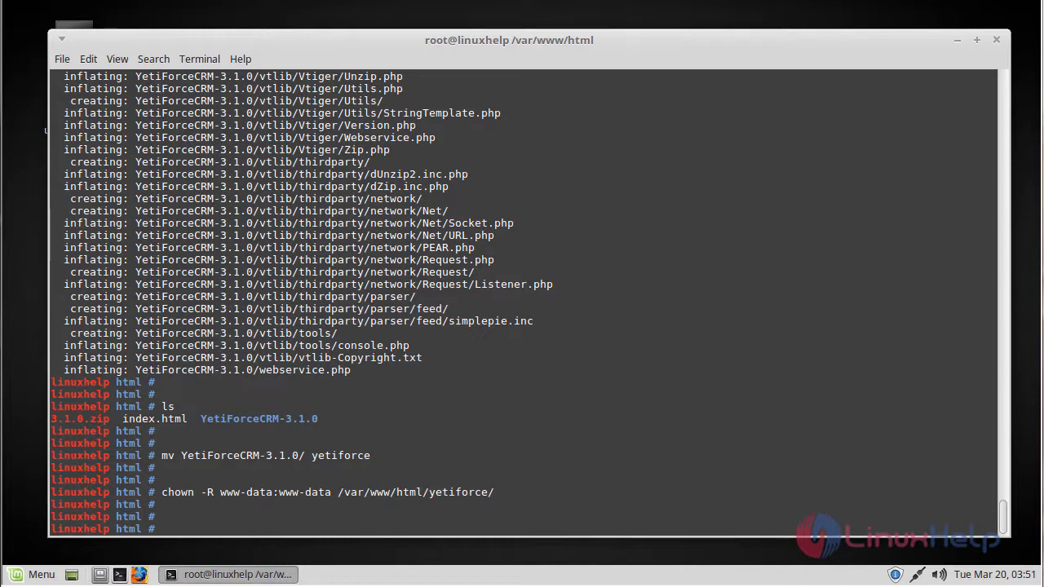
Step: Paste the yeti.abc VirtualHost block into /etc/apache2/sites-available/yetiforce.conf
text(vim )
text(/etc/apache2/sites-available/yetiforce.conf)
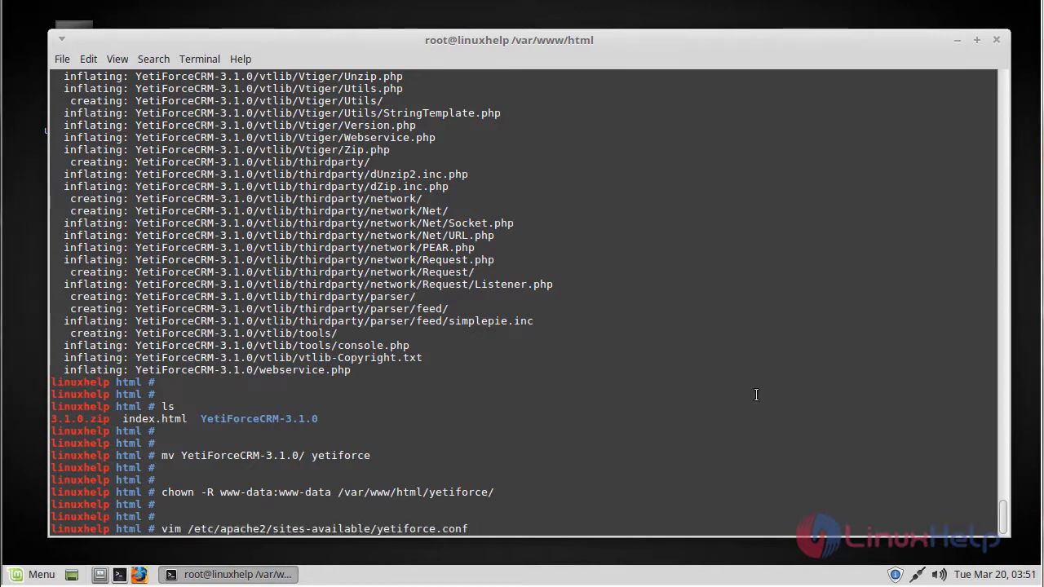
key(Return)
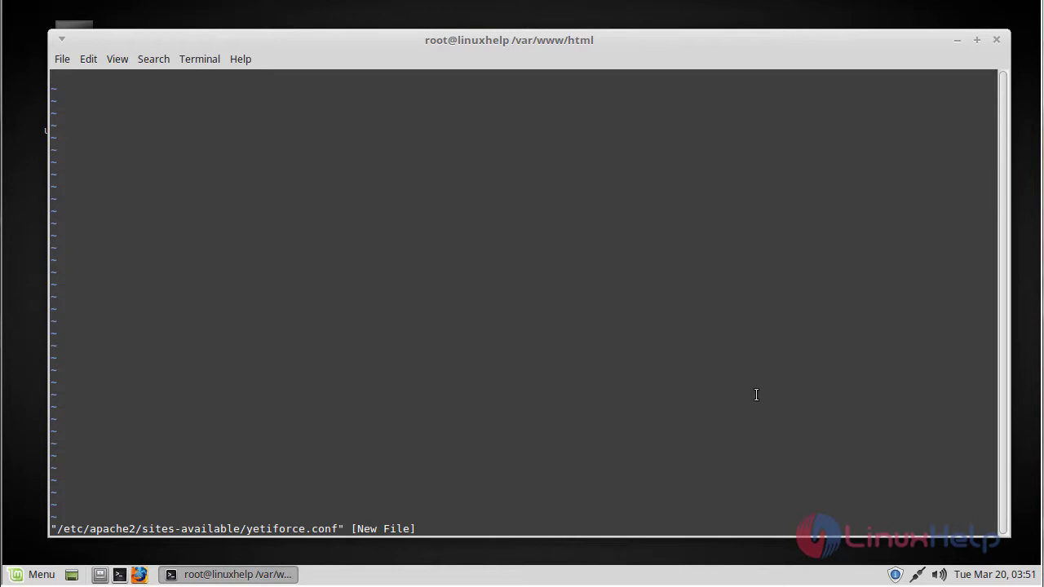
key(i)
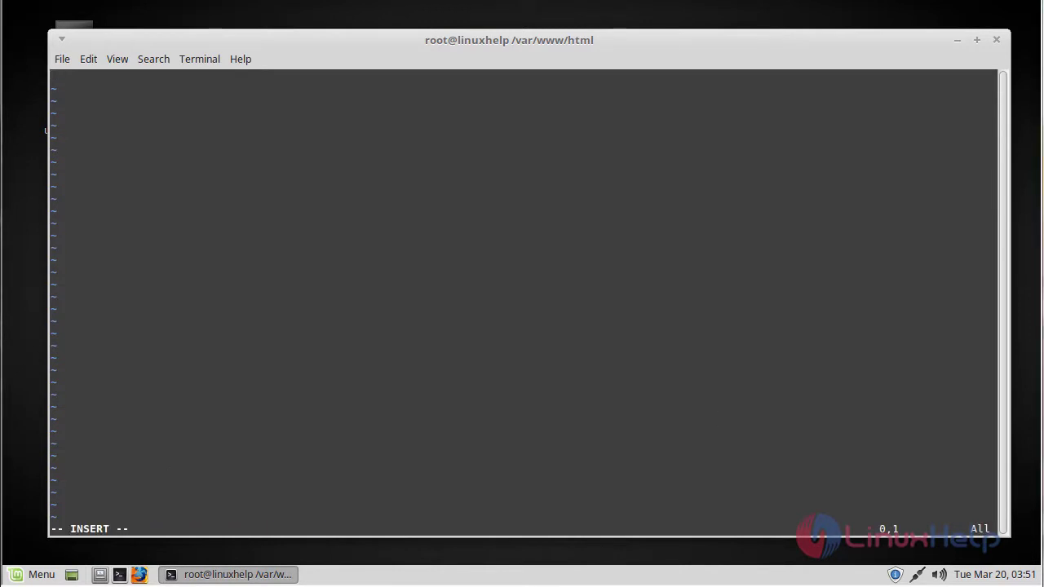
key(ctrl+shift+v)
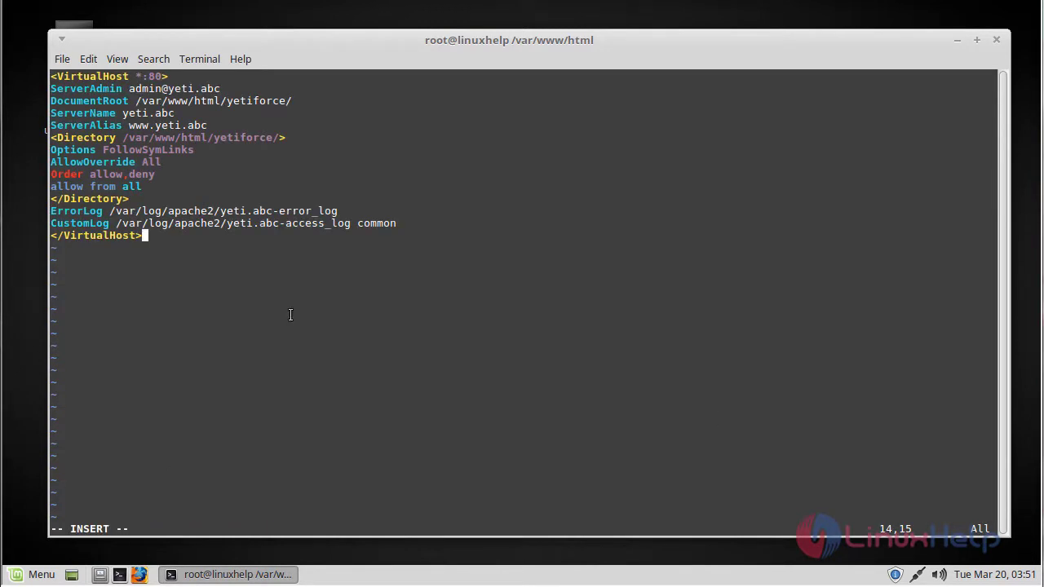
key(Up)
key(Up)
key(Up)
key(Up)
key(Up)
key(Up)
key(Up)
key(Down)
key(Up)
key(Up)
key(Right)
key(Right)
key(Right)
key(Right)
key(Escape)
text(:wq)
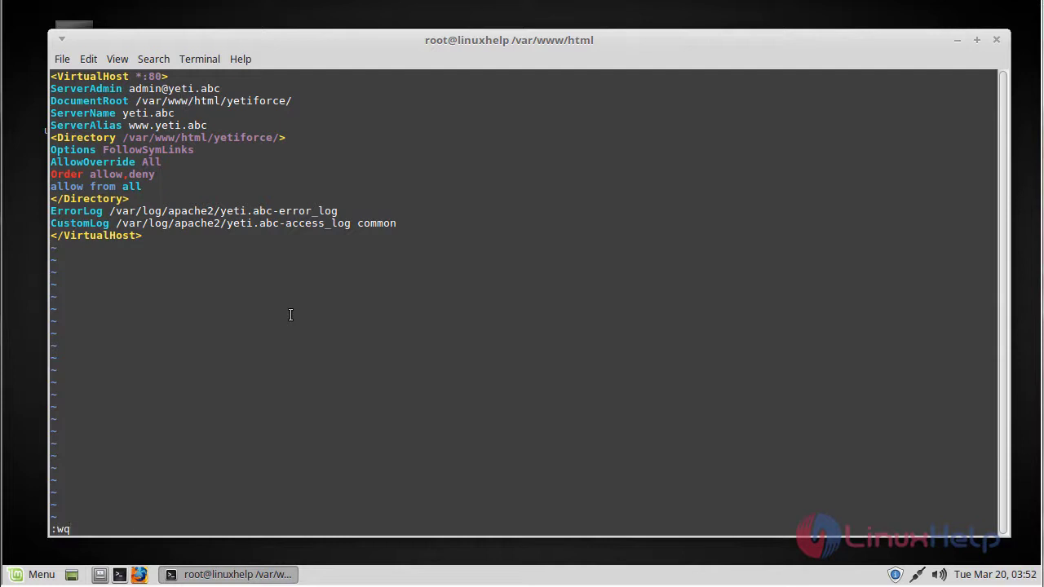
Step: Save yetiforce.conf and remove the linuxhelp hostnames from line 3 of /etc/hosts
key(Return)
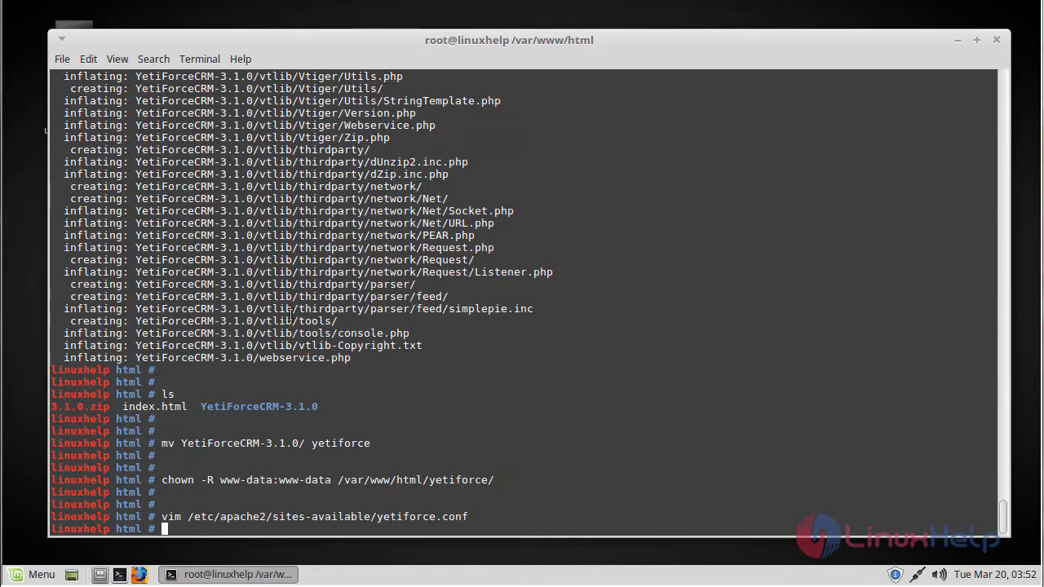
key(Return)
key(Return)
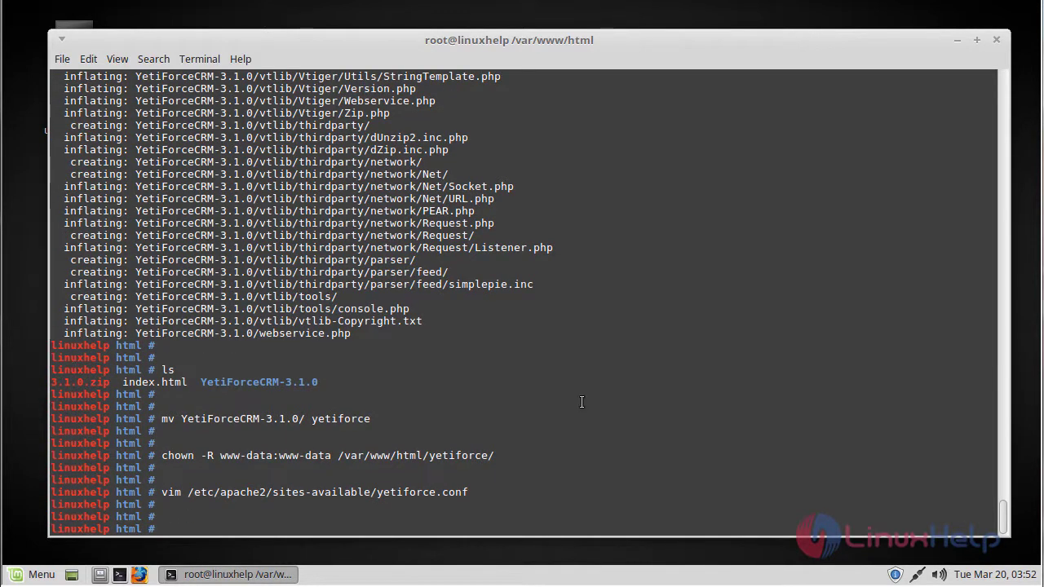
text(vim /et)
text(c/hosts)
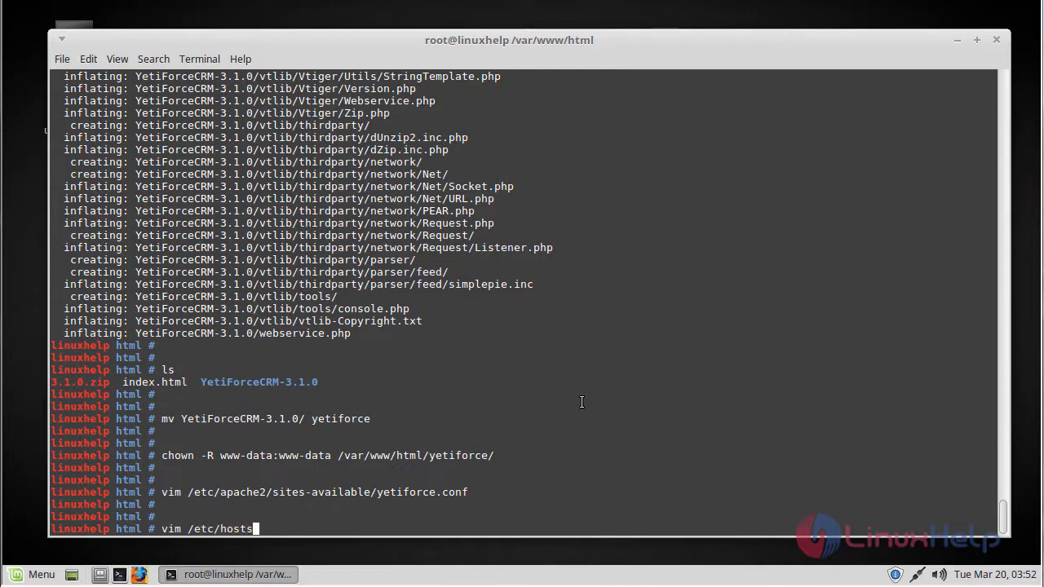
key(Return)
key(Down)
key(Down)
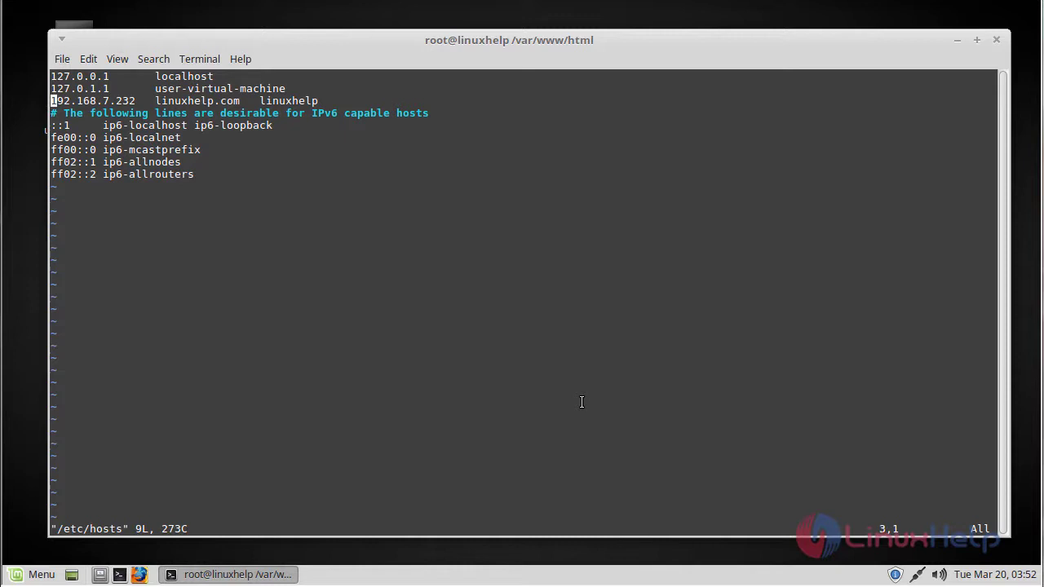
key(Right)
key(Right)
key(Right)
key(Right)
key(Right)
key(Right)
key(i)
key(Delete)
key(Delete)
key(Delete)
key(Delete)
key(Delete)
key(Delete)
key(Delete)
key(Delete)
key(Delete)
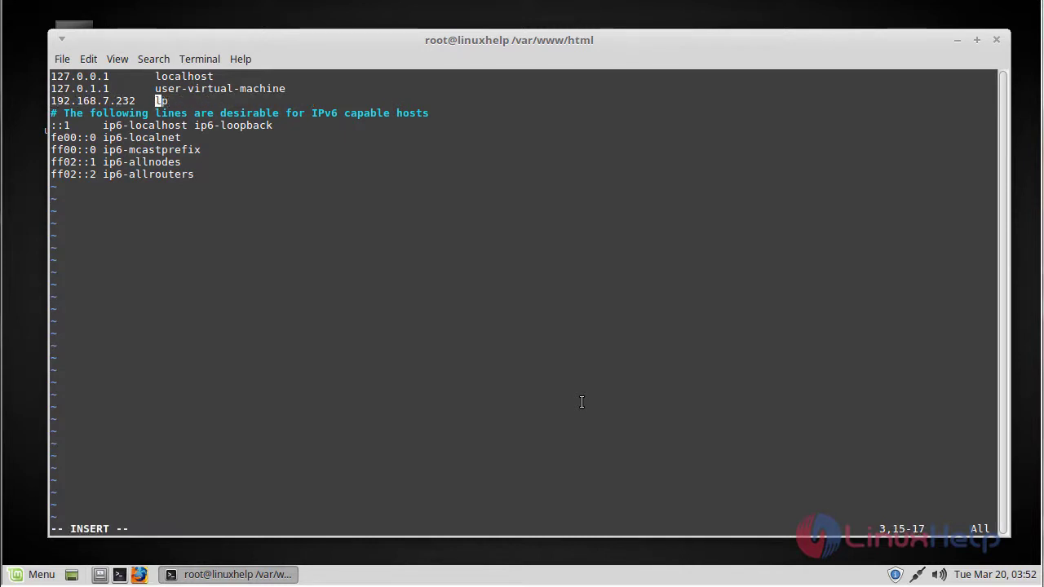
key(Delete)
key(Delete)
Step: Map 192.168.7.232 to yeti.abc and yetiforce, then save /etc/hosts
text(yeti)
text(.abc)
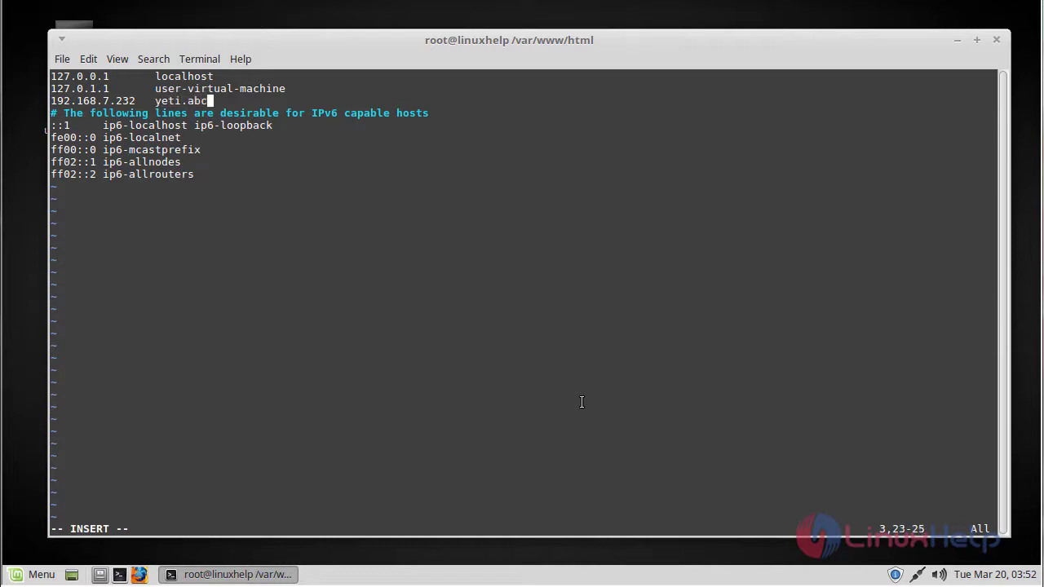
key(Tab)
text(yetif)
text(orce)
key(Escape)
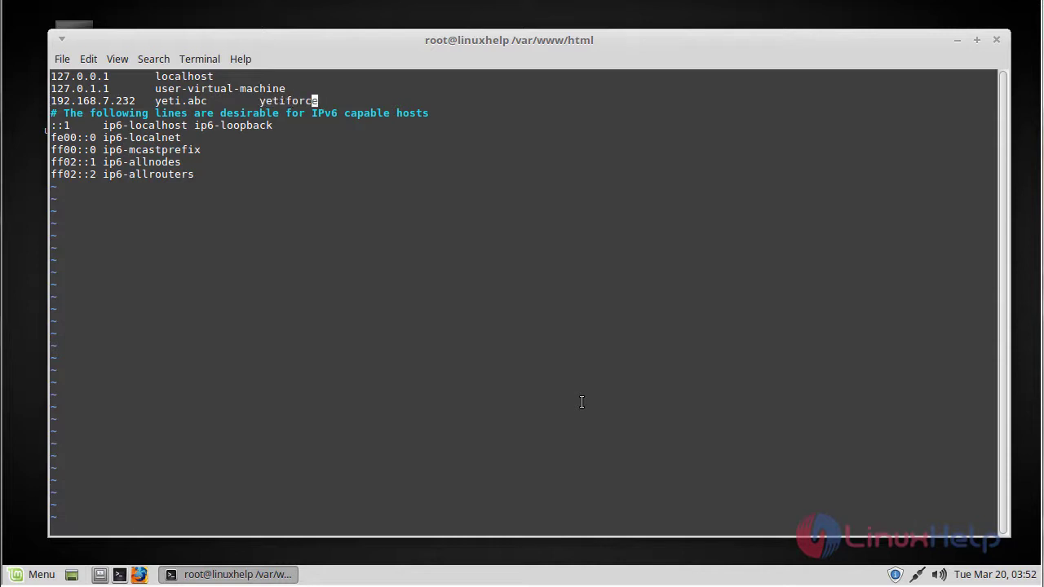
text(:wq)
key(Return)
key(Return)
key(Return)
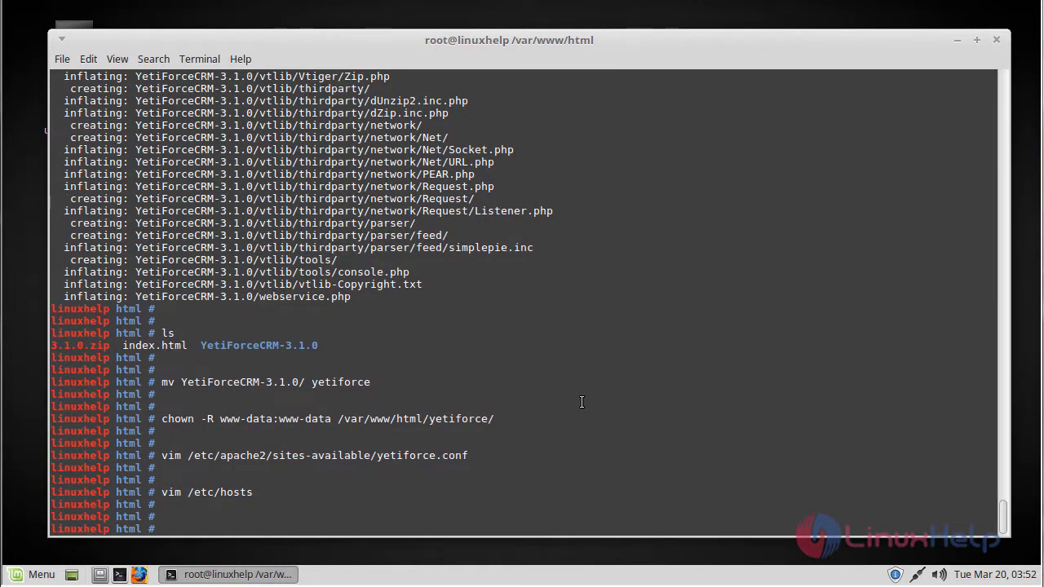
Step: Set the hostname to yetiforce and verify hostname -f returns yeti.abc
text(hostn)
text(amectl )
text(set-host)
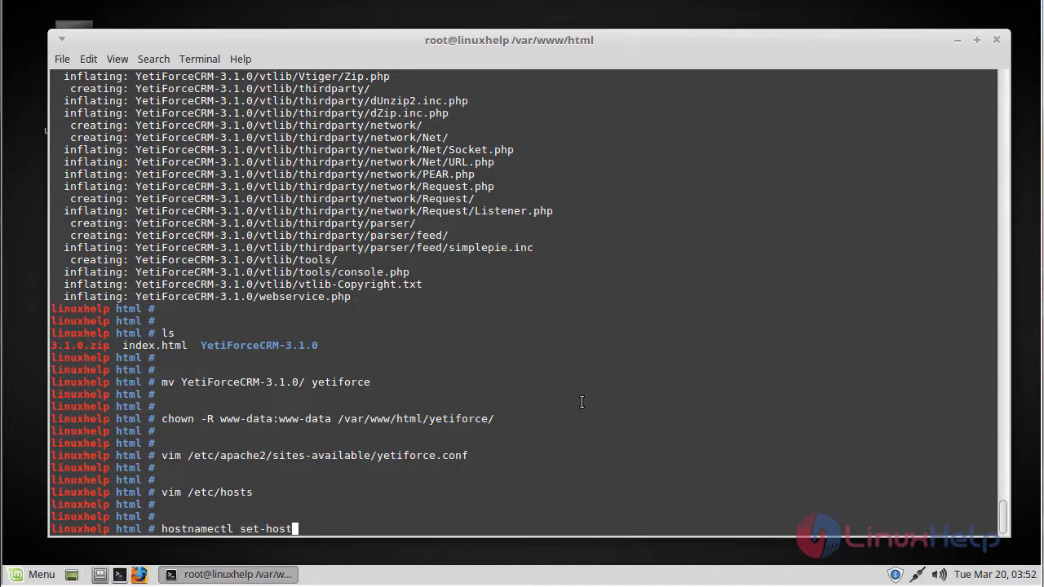
text(name )
text(yetifor)
text(ce)
key(Return)
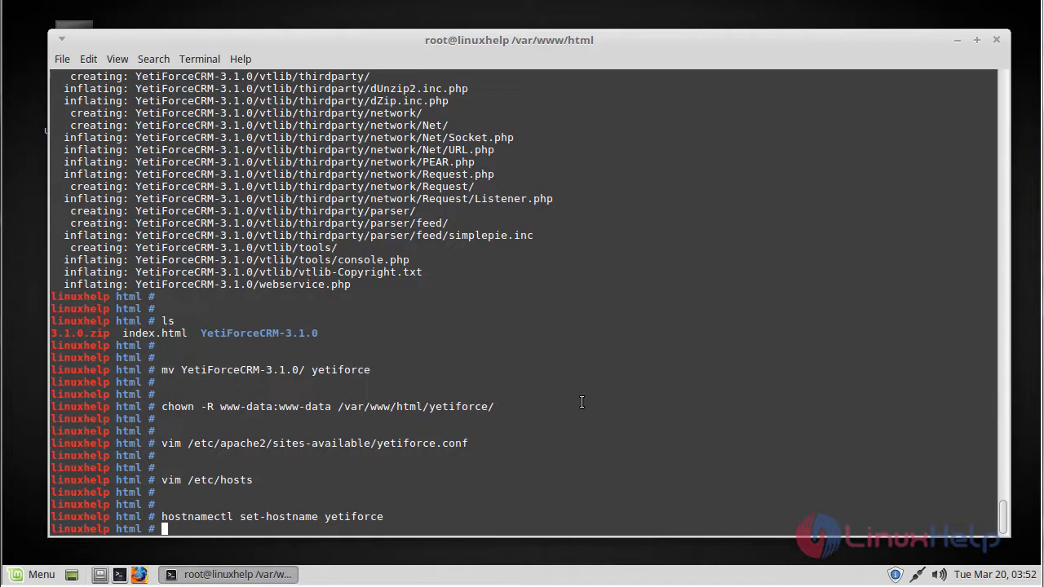
key(Return)
key(Return)
text(hos)
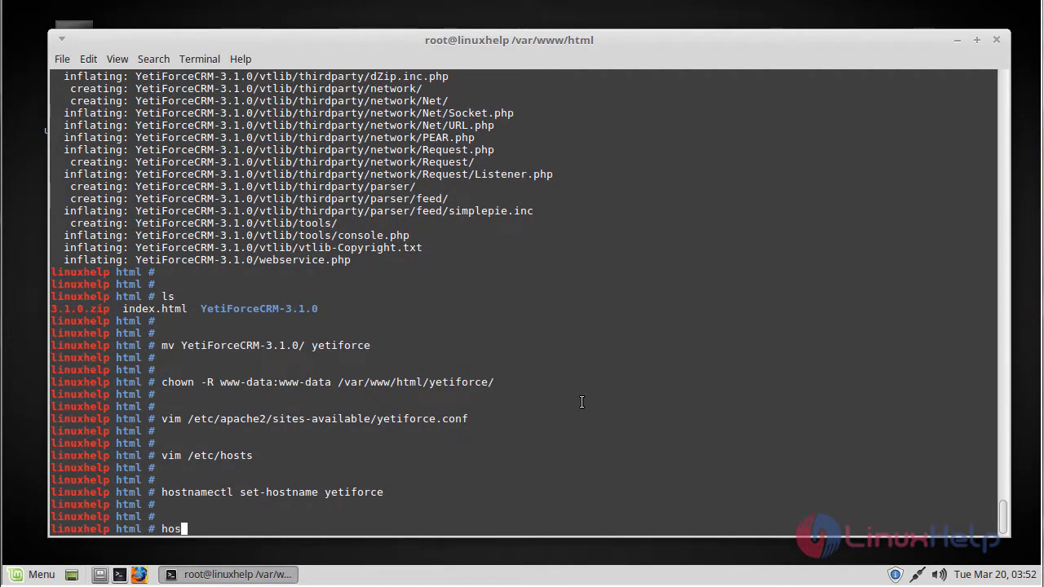
text(tname )
text(-f)
key(Return)
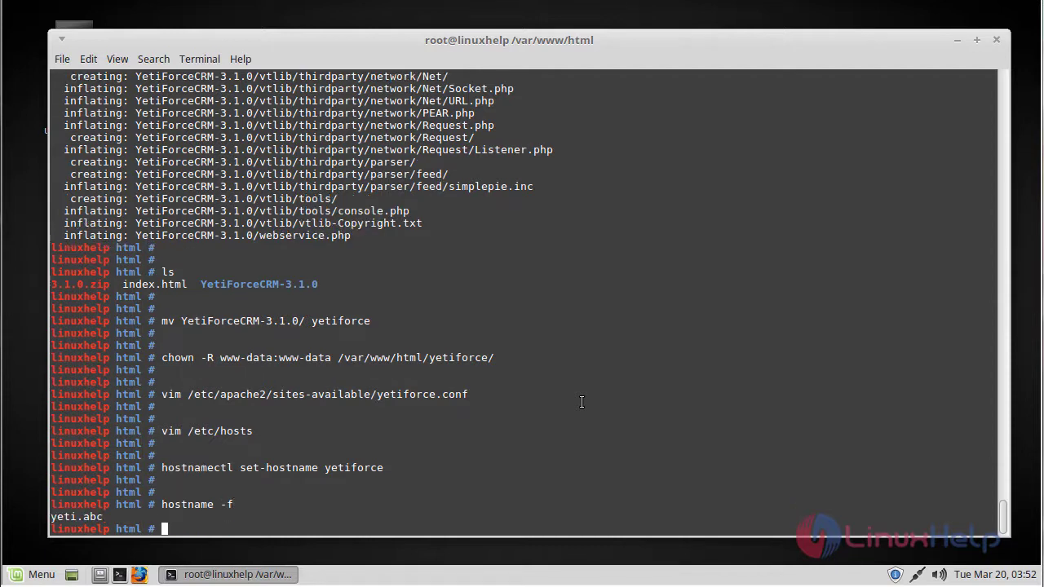
key(Return)
key(Return)
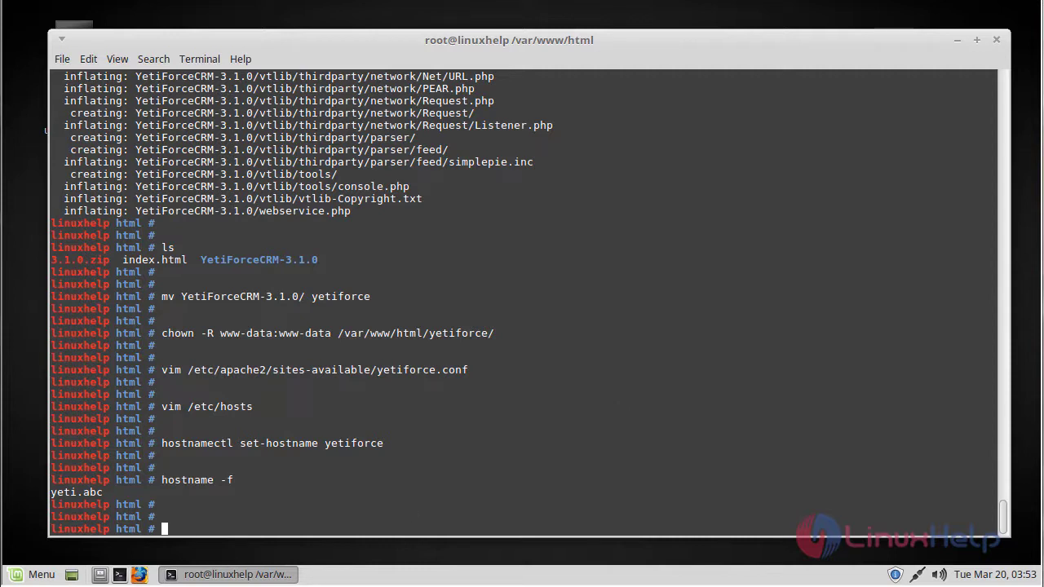
Step: Run mysql_secure_installation, skipping password validation and keeping the root password
text(mysql_secure_installation)
key(Return)
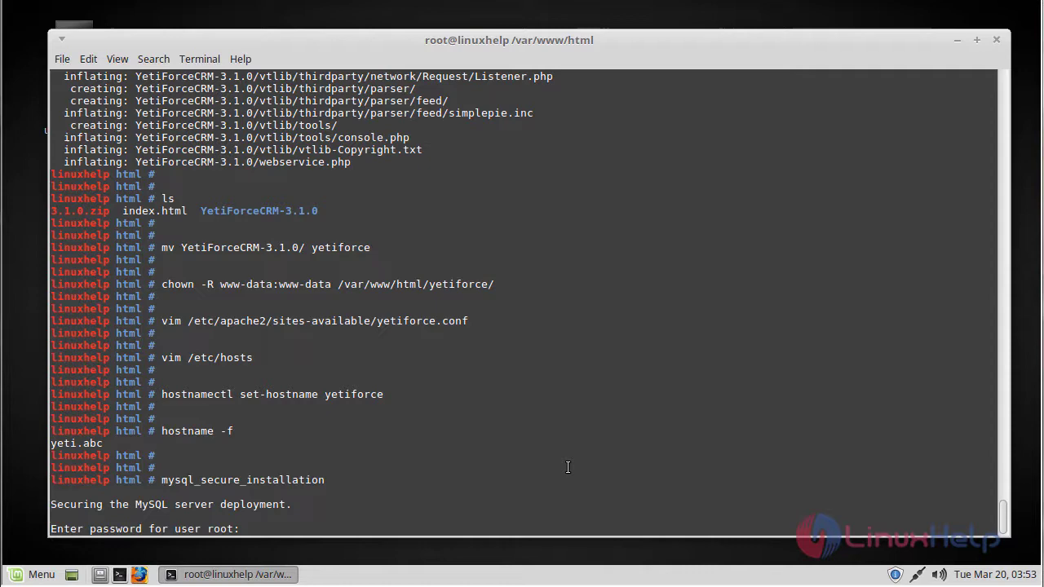
key(Return)
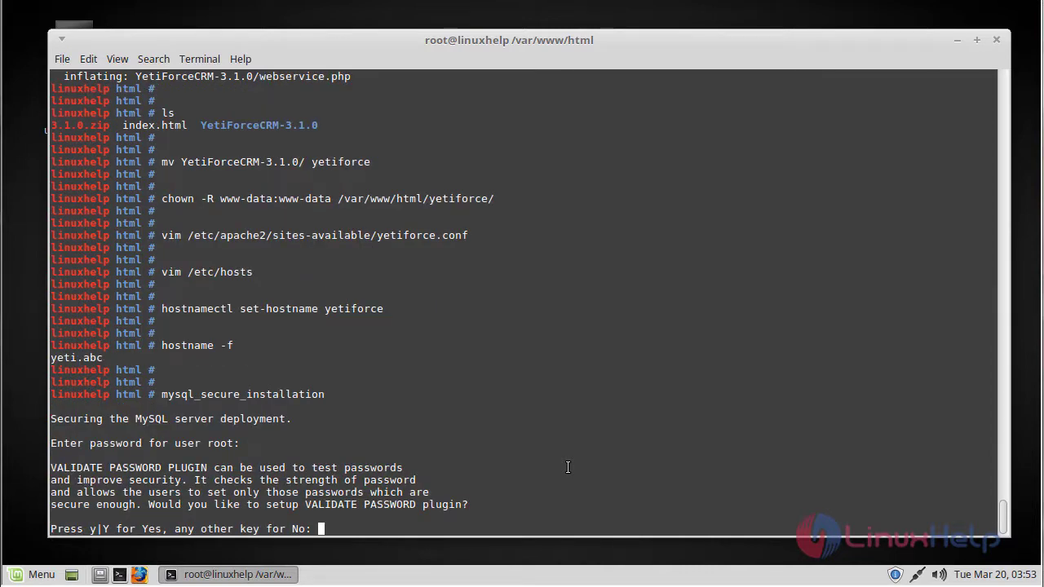
text(n)
key(Return)
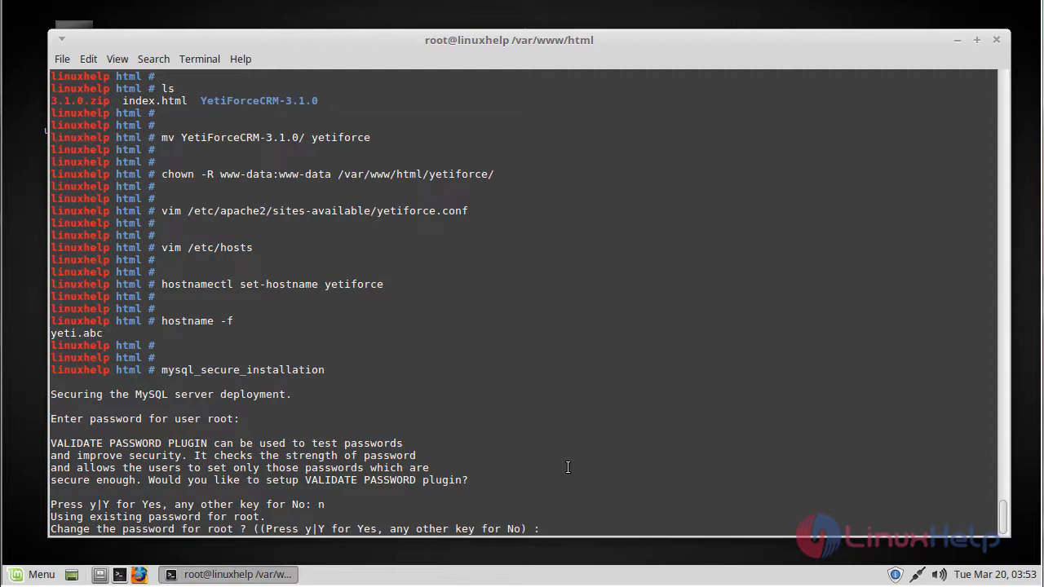
text(n)
key(Return)
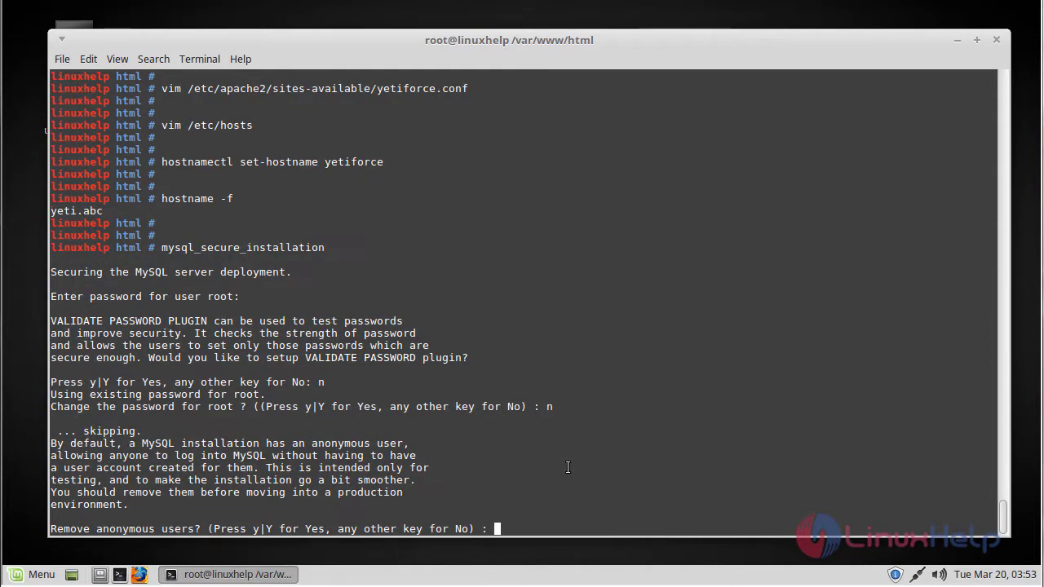
Step: Remove anonymous users, disallow remote root login, drop the test database, reload privileges
text(y)
key(Return)
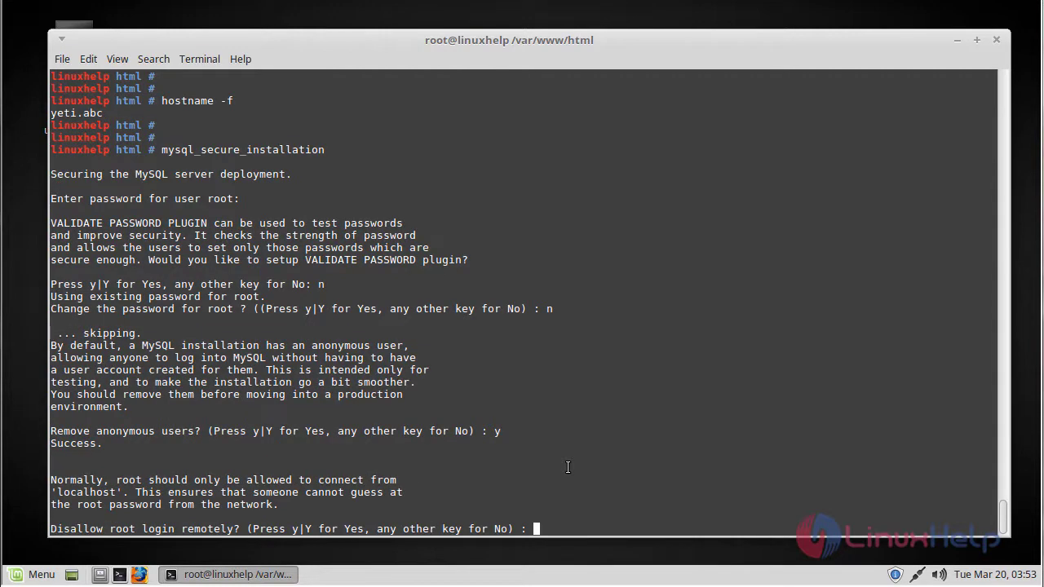
text(y)
key(Return)
text(y)
key(Return)
text(y)
key(Return)
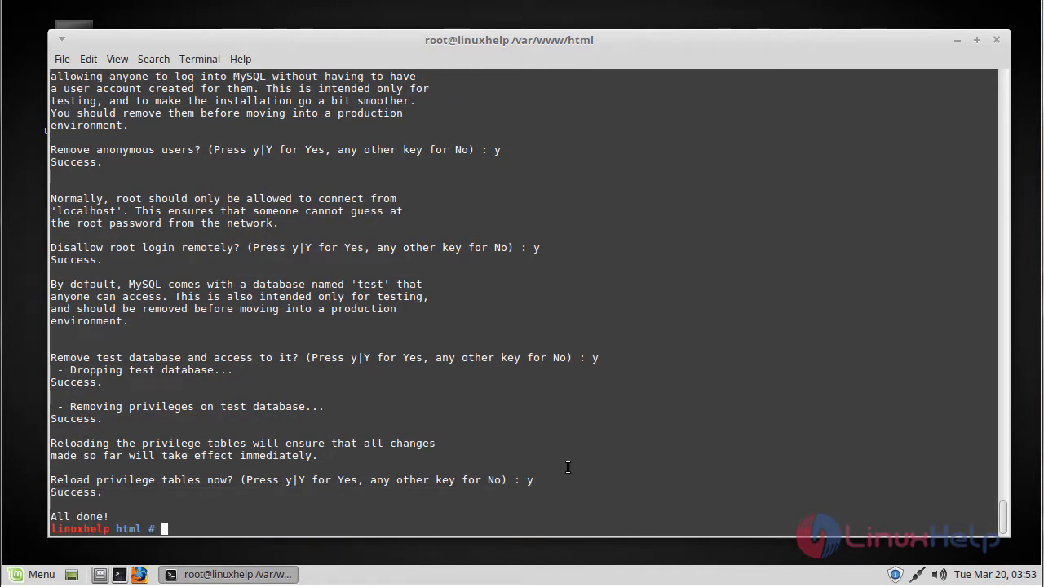
key(Return)
key(Return)
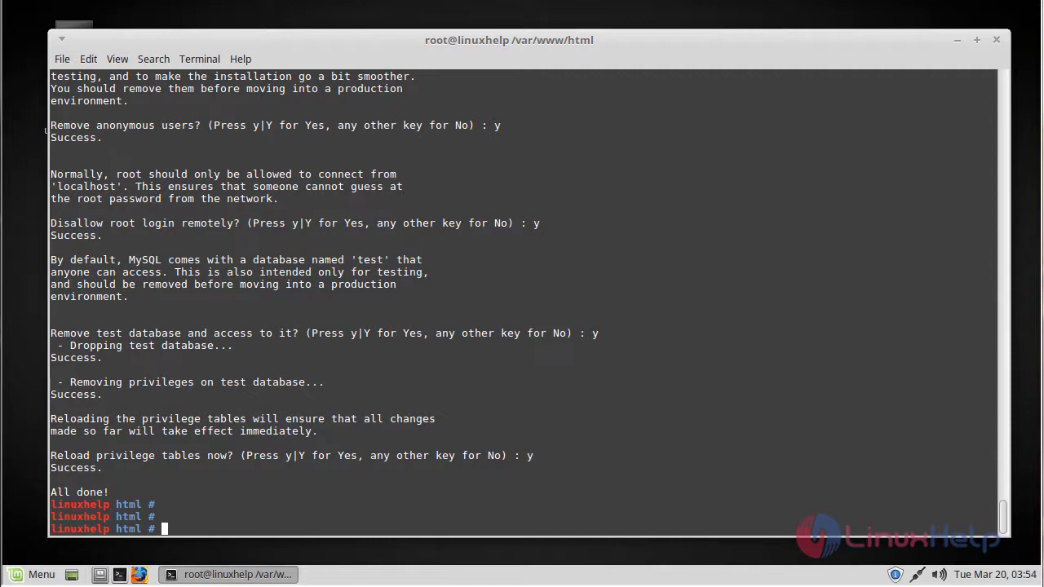
Step: Log into MySQL as root
text(m)
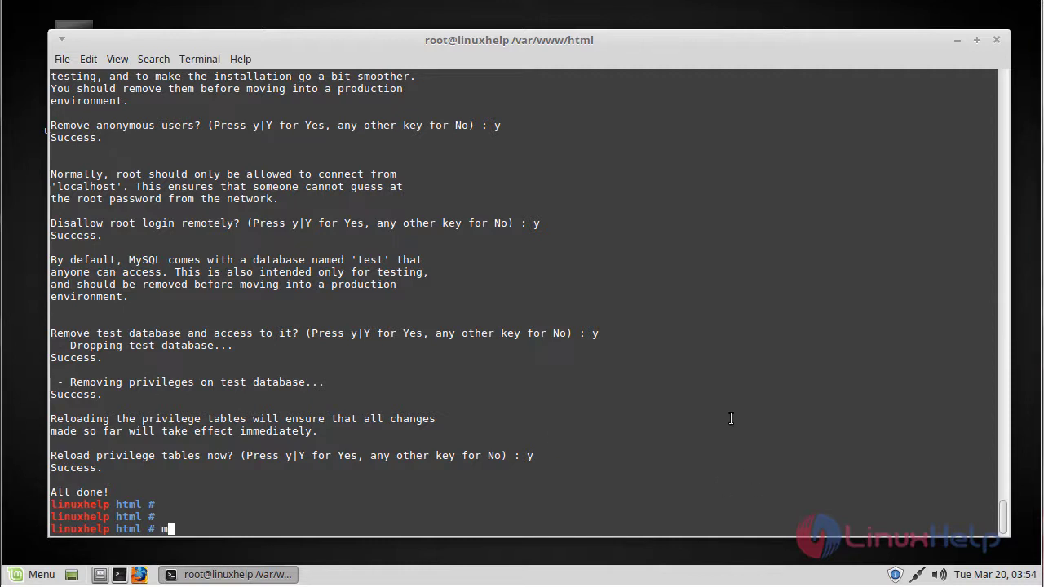
text(ysql )
text(-u )
text(root )
text(-p)
key(Return)
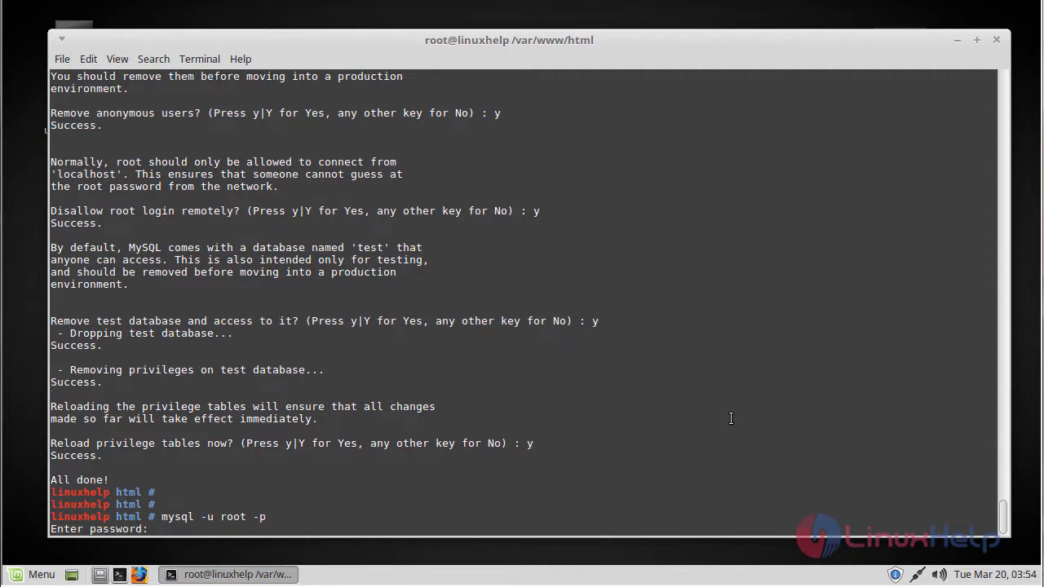
key(Return)
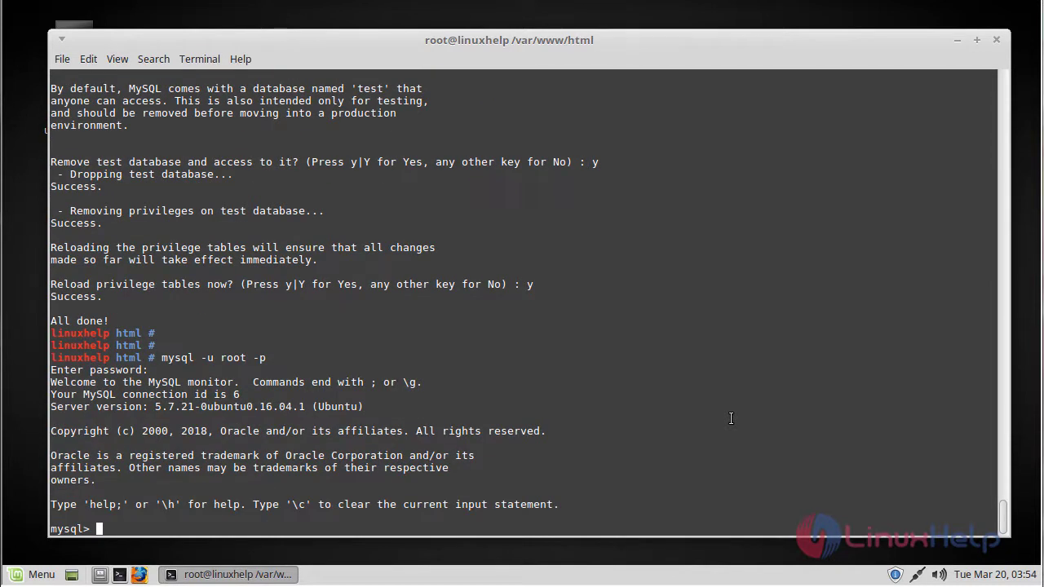
key(Return)
key(Return)
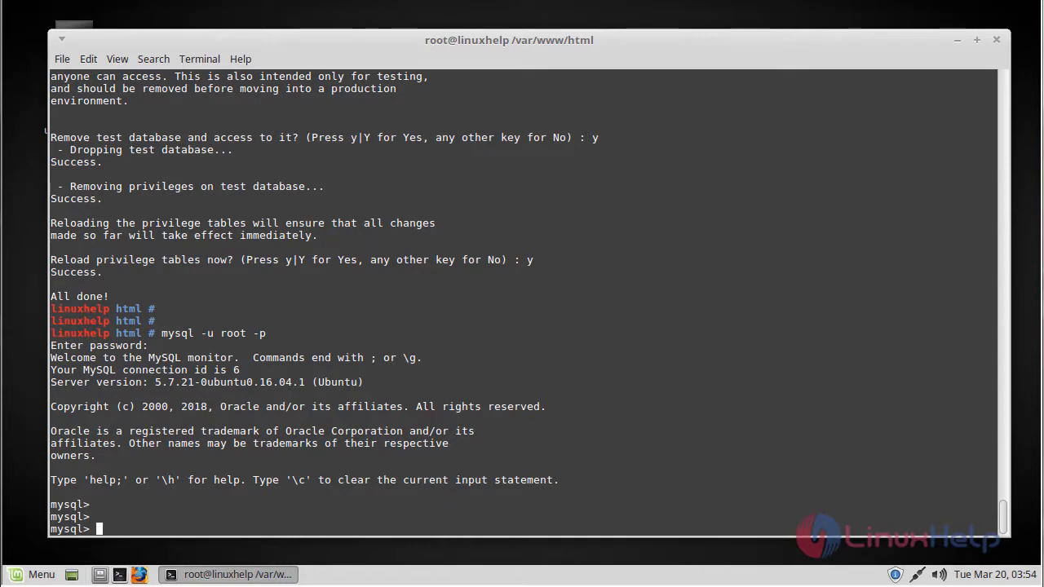
Step: Create database yetiforce, grant 'yetiforce'@'localhost' all privileges, flush, and quit
key(ctrl+shift+v)
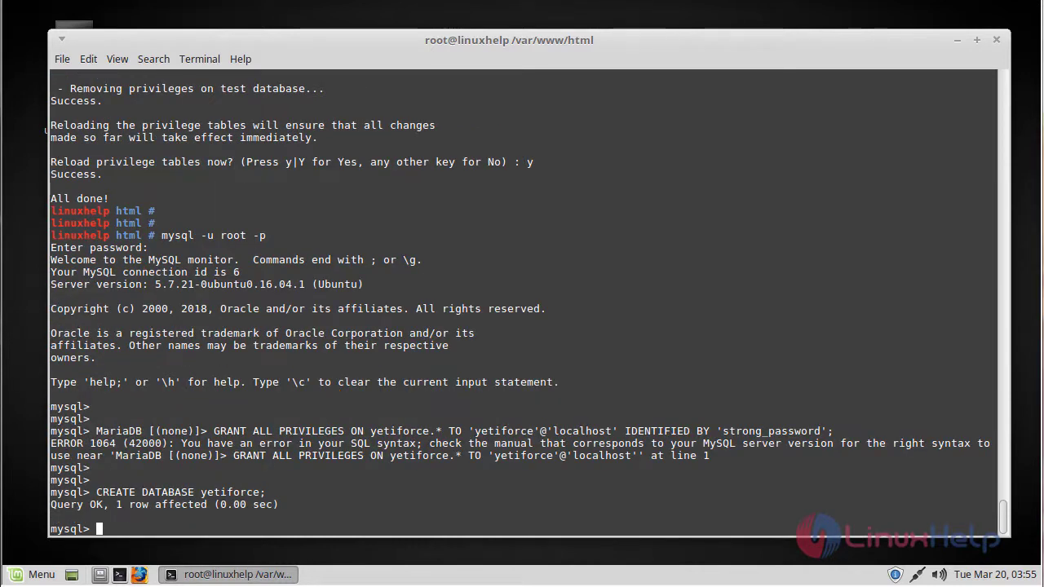
key(ctrl+shift+v)
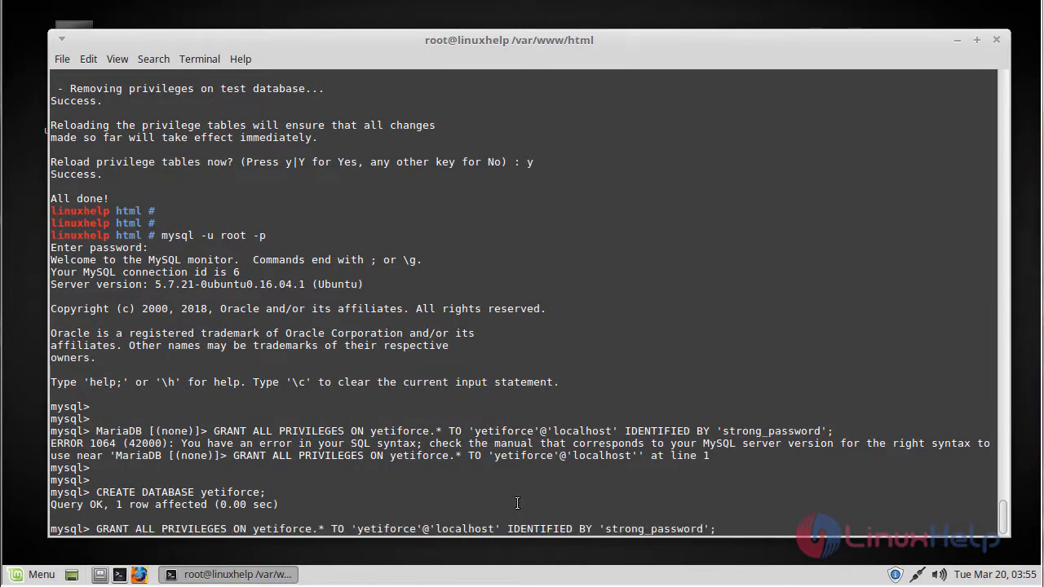
key(Return)
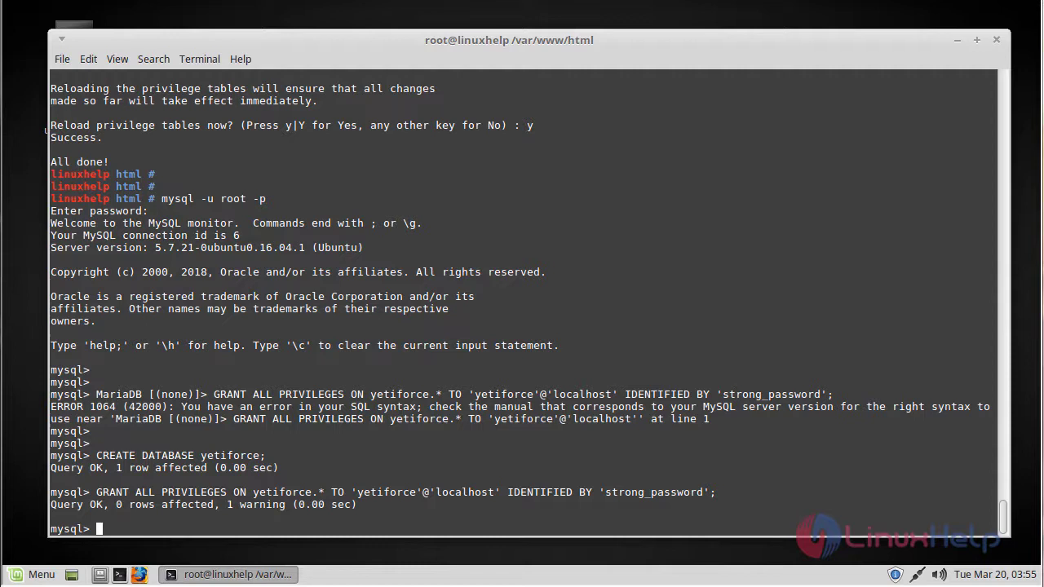
text(FLUSH PRIVILEGES;)
key(Return)
text(\)
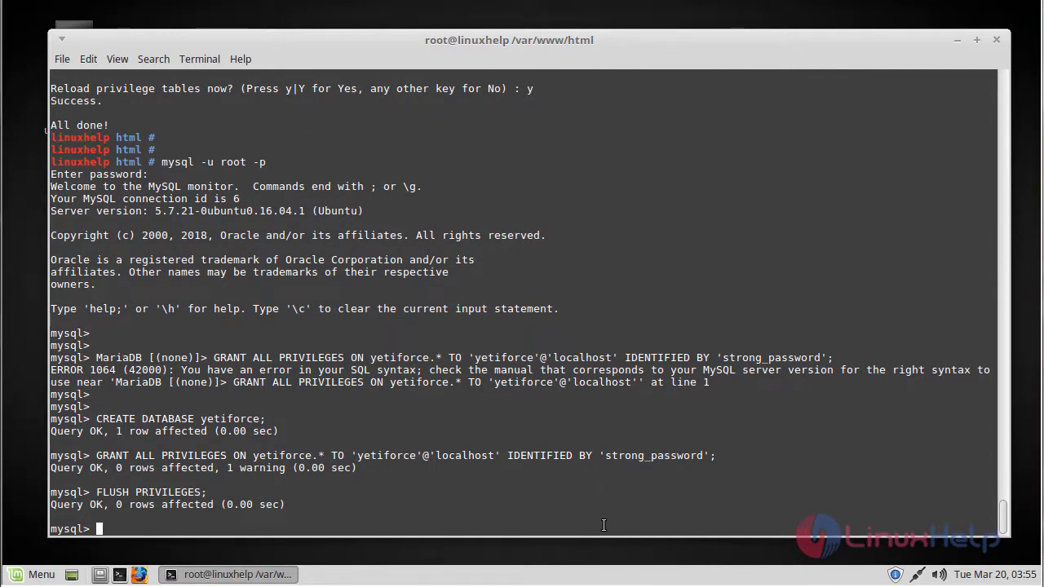
text(q)
key(Return)
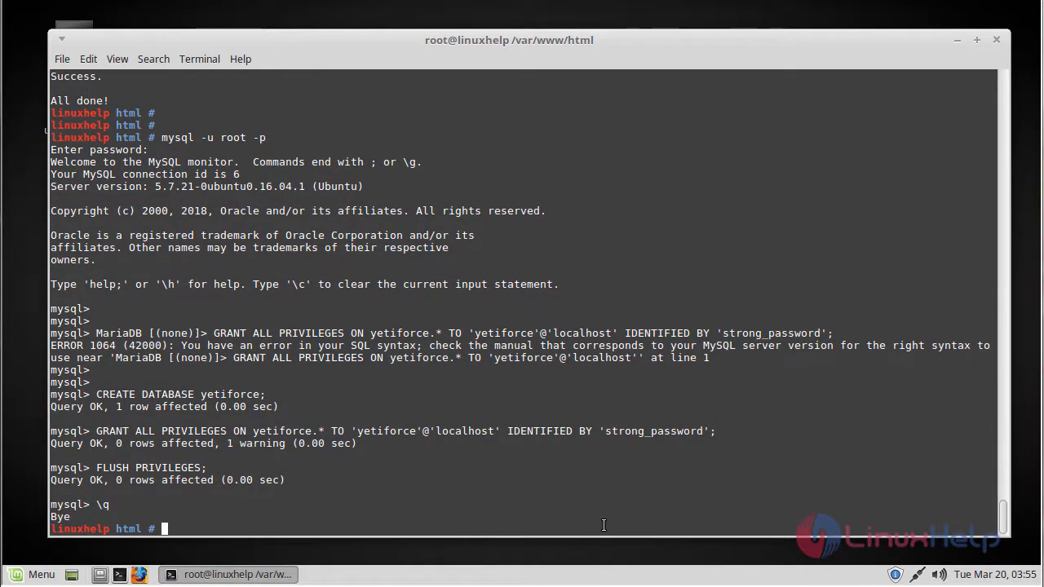
key(Return)
key(Return)
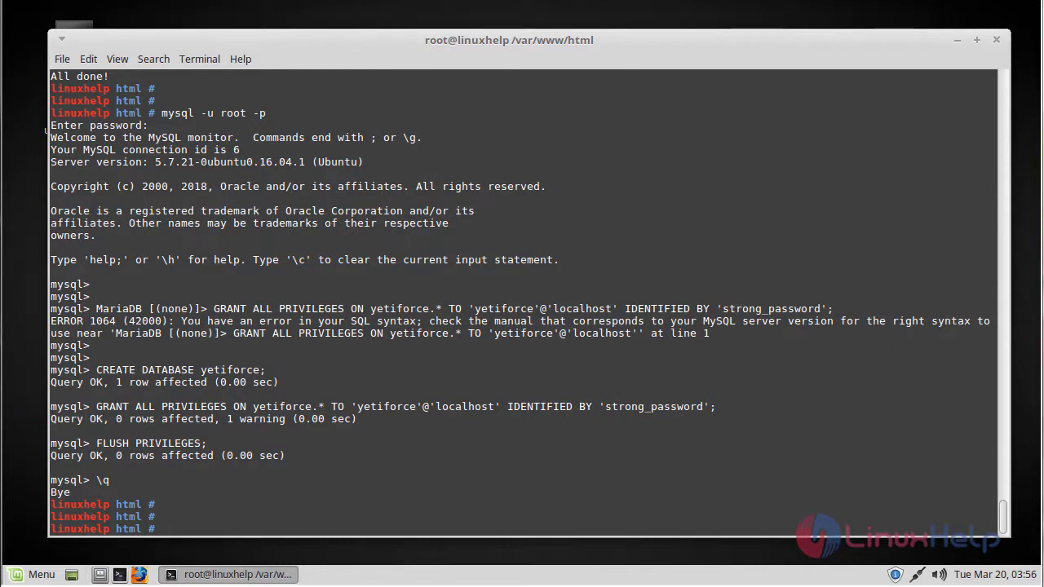
Step: Restart apache2 with systemctl
text(syste)
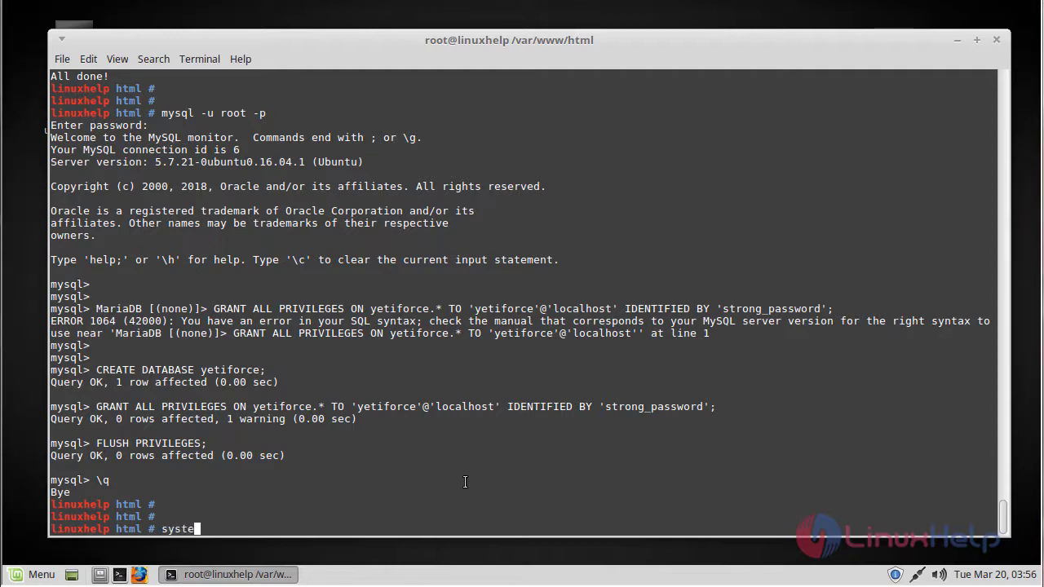
text(mctl )
text(restart )
text(apache2)
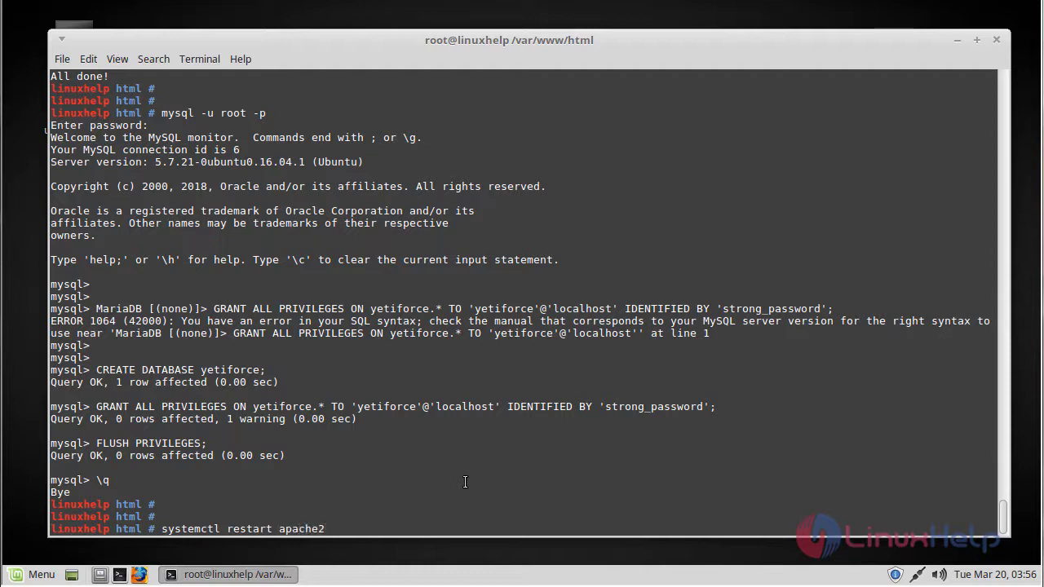
key(Return)
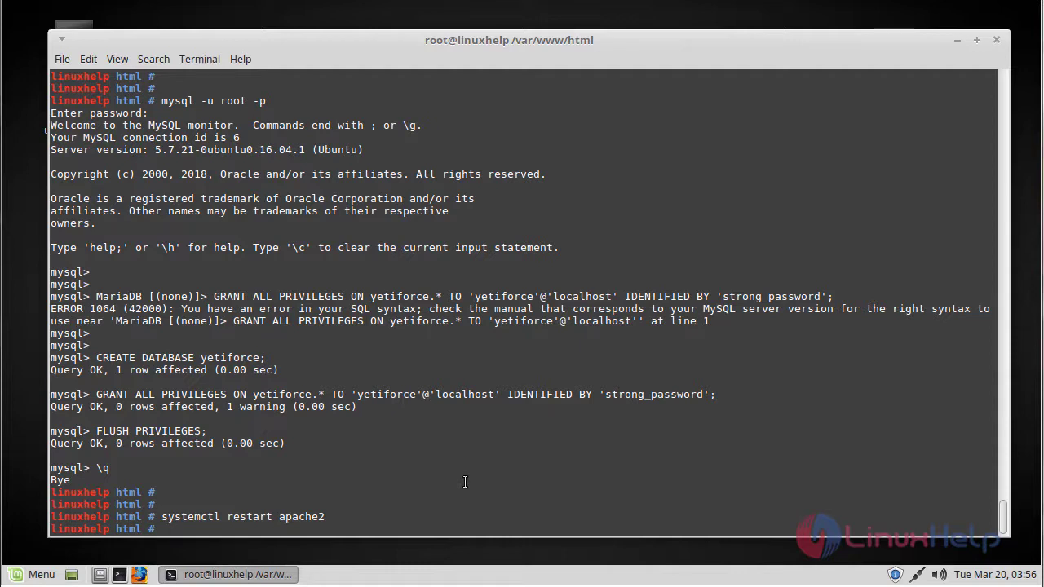
key(Return)
key(Return)
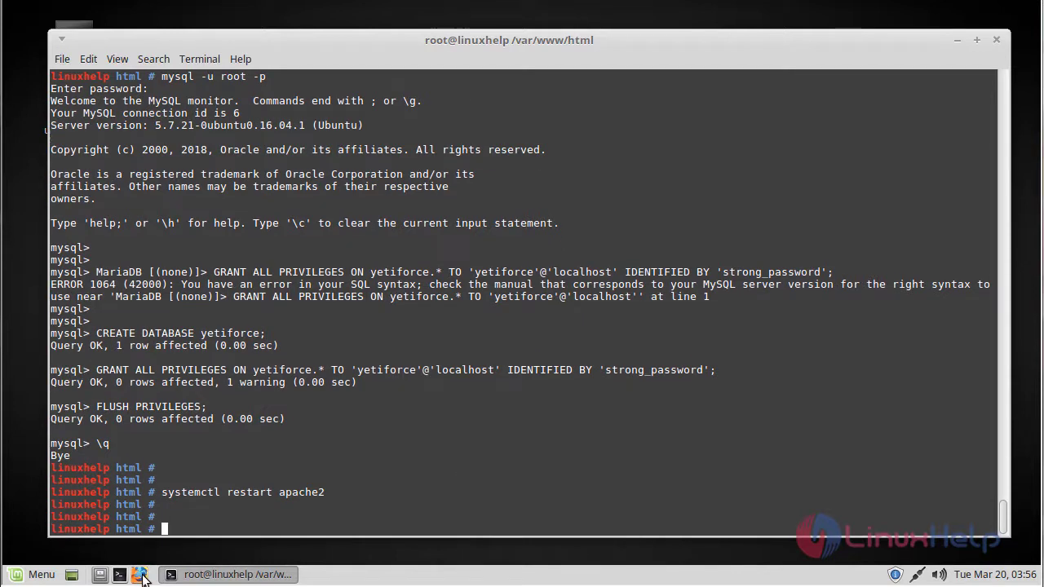
Step: Launch Firefox and load yeti.abc/yetiforce in a new tab
click(140, 576)
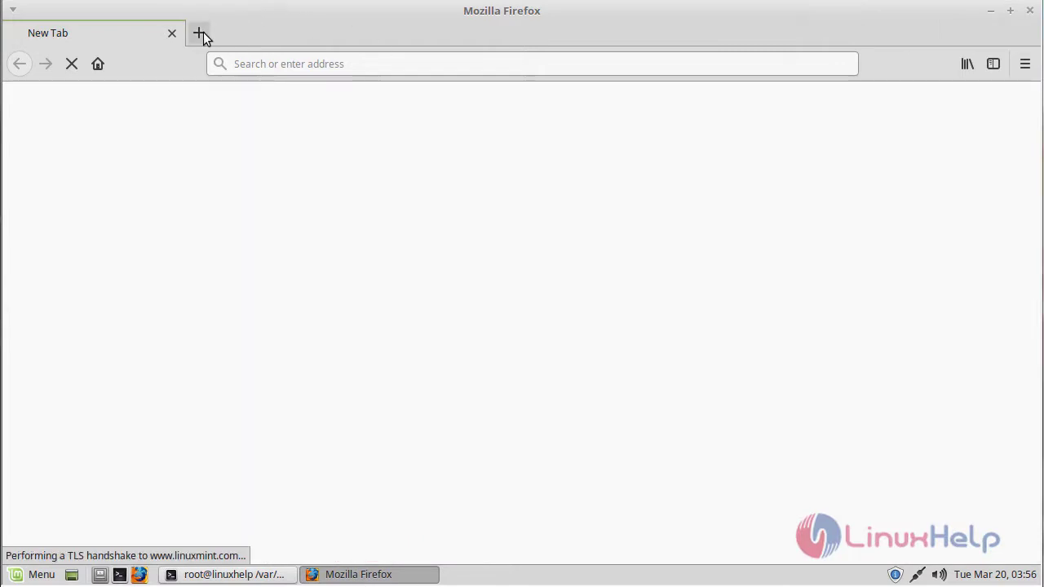
click(199, 33)
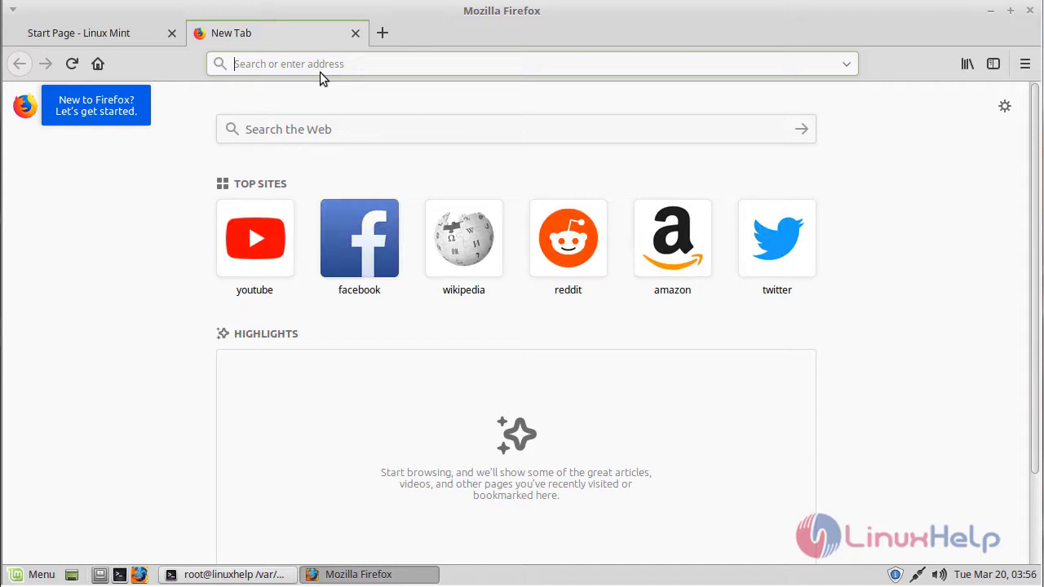
click(322, 65)
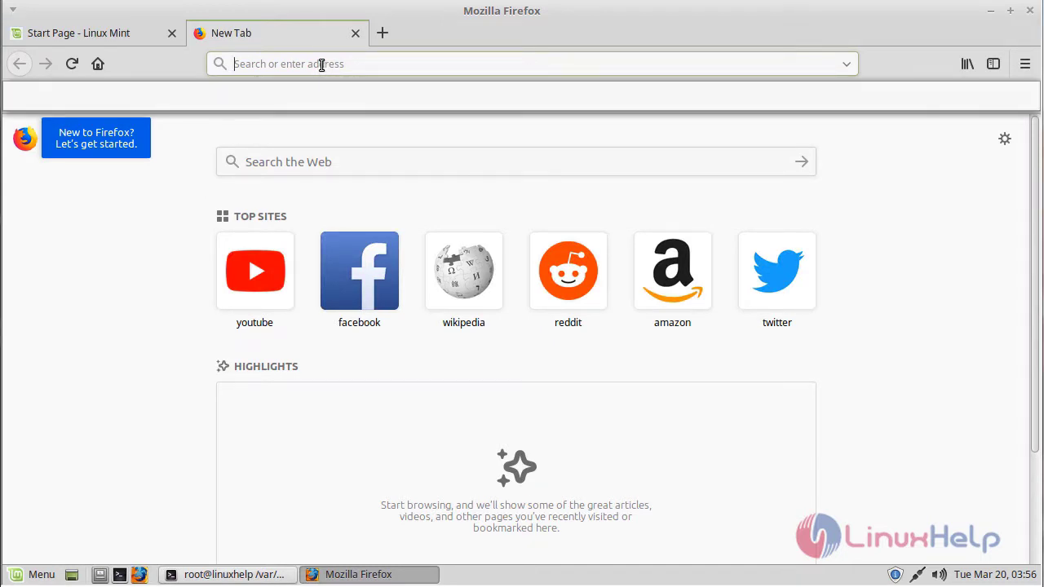
text(yeti)
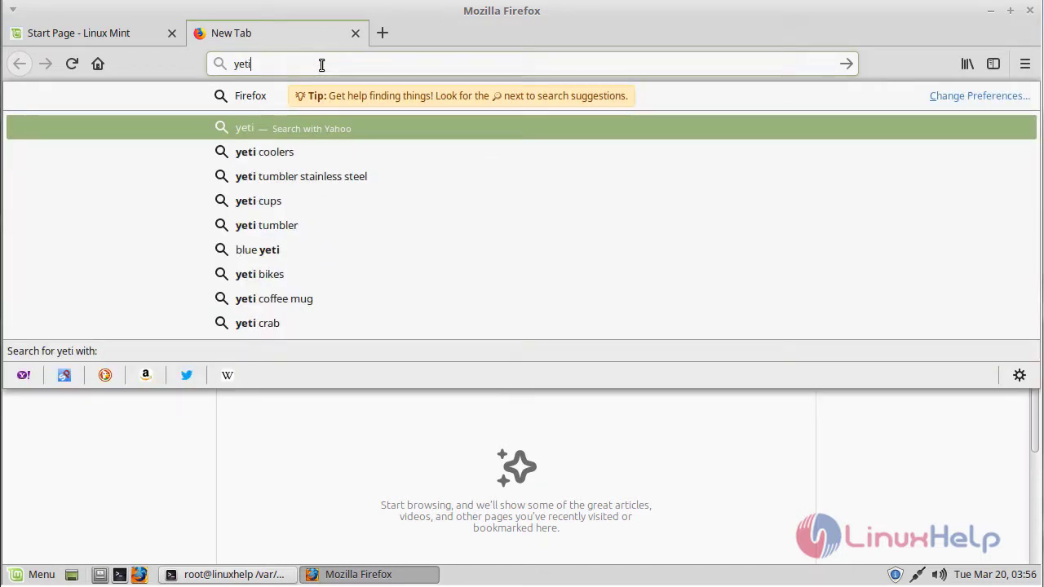
text(f)
key(BackSpace)
text(.abc/)
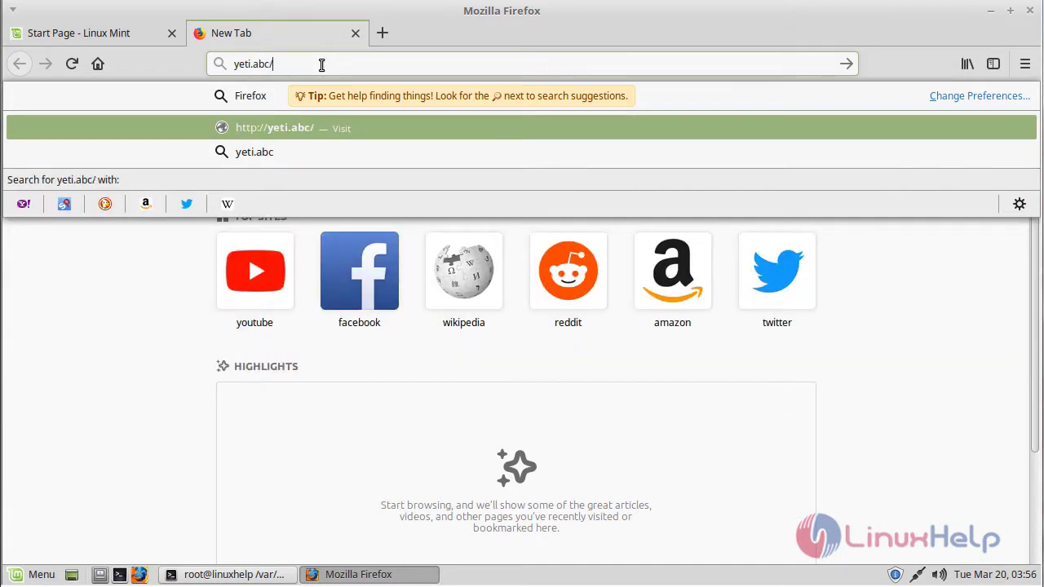
text(yet)
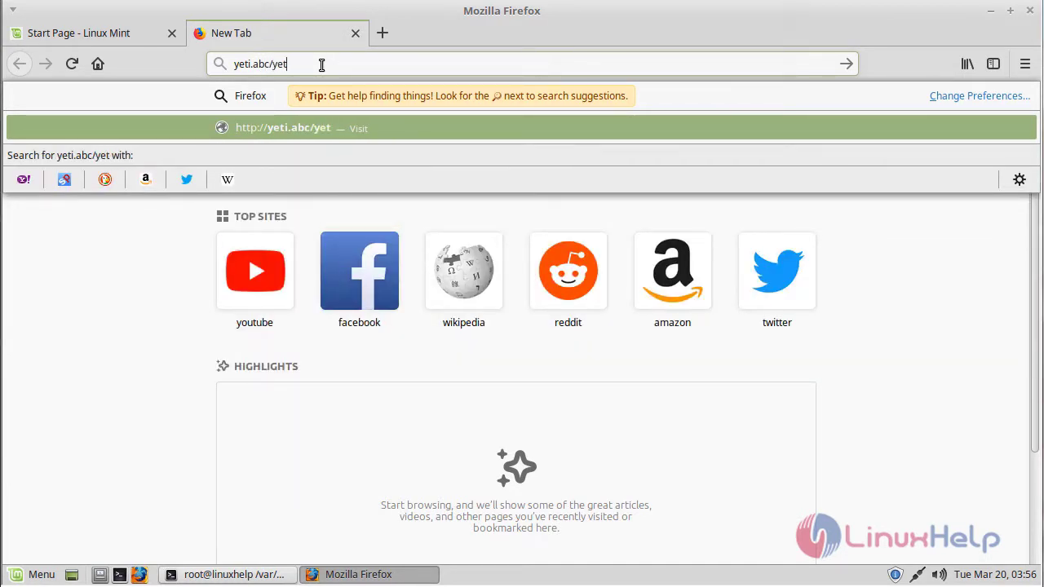
text(iforce)
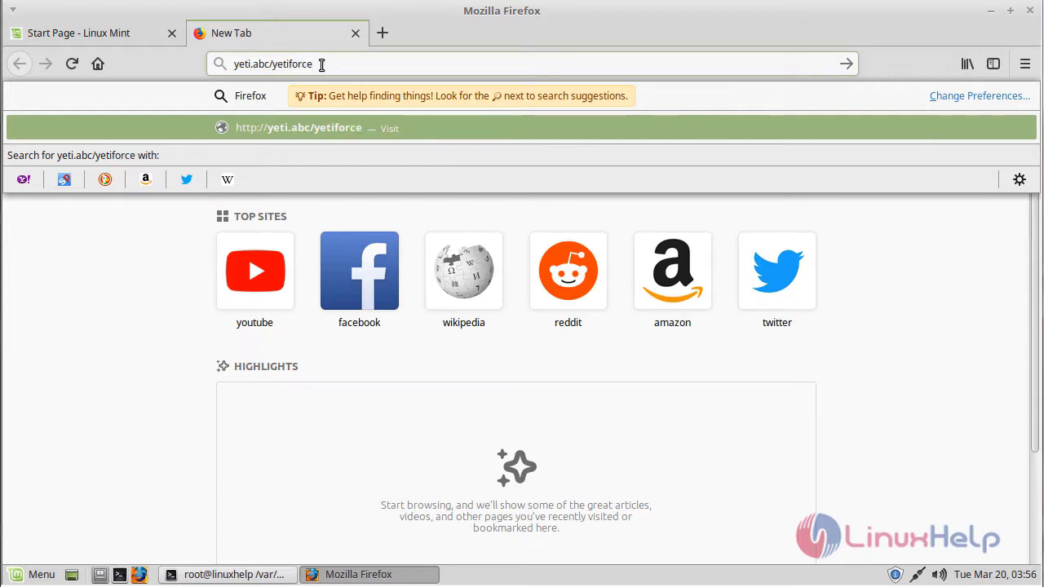
key(Return)
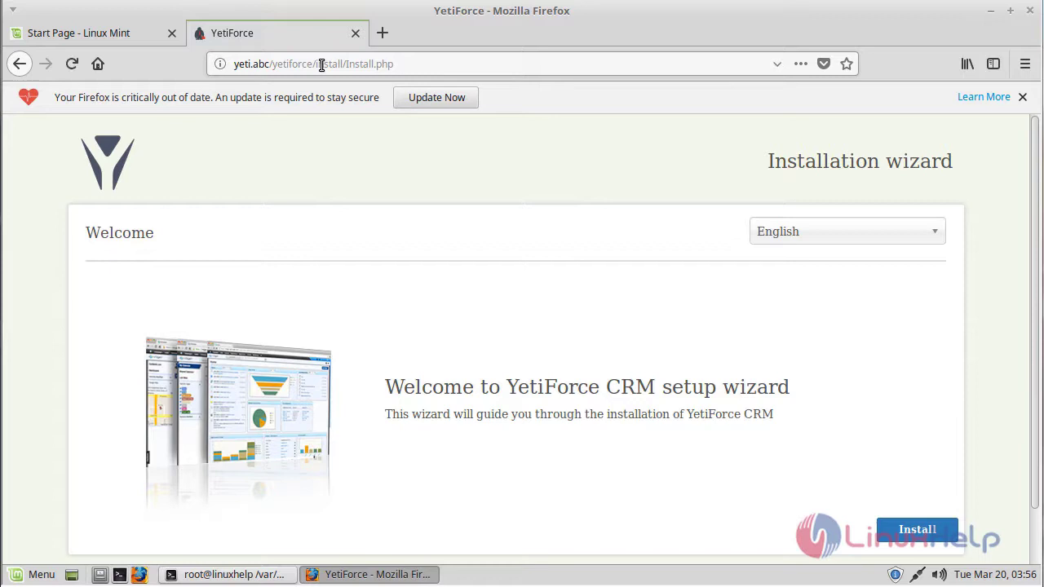
Step: Start the installation from the YetiForce Welcome page
scroll(433, 171, down, 1)
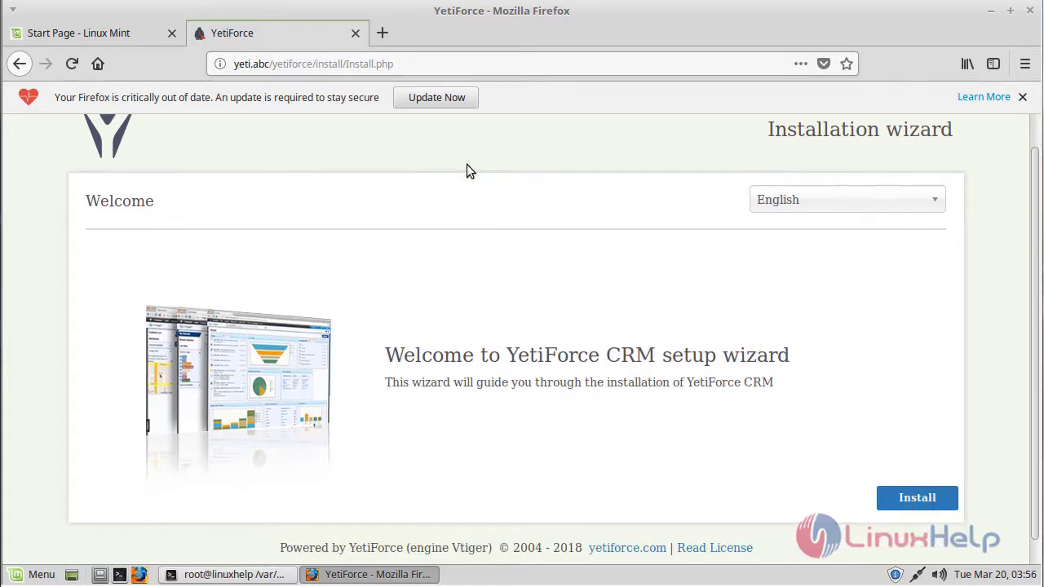
scroll(685, 236, up, 1)
scroll(903, 312, down, 2)
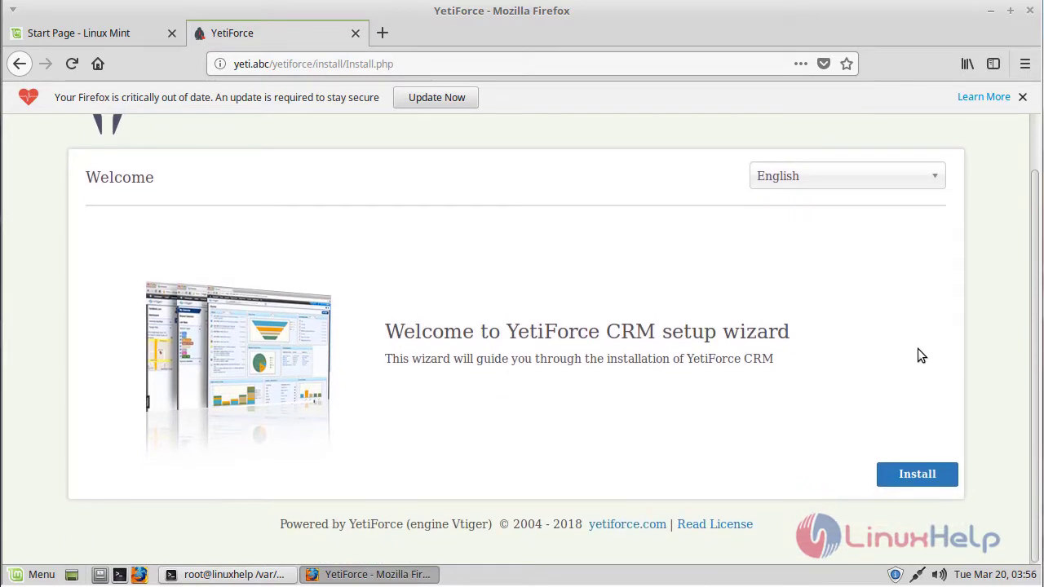
click(917, 482)
Step: Scroll through and accept the license agreement
scroll(789, 404, down, 3)
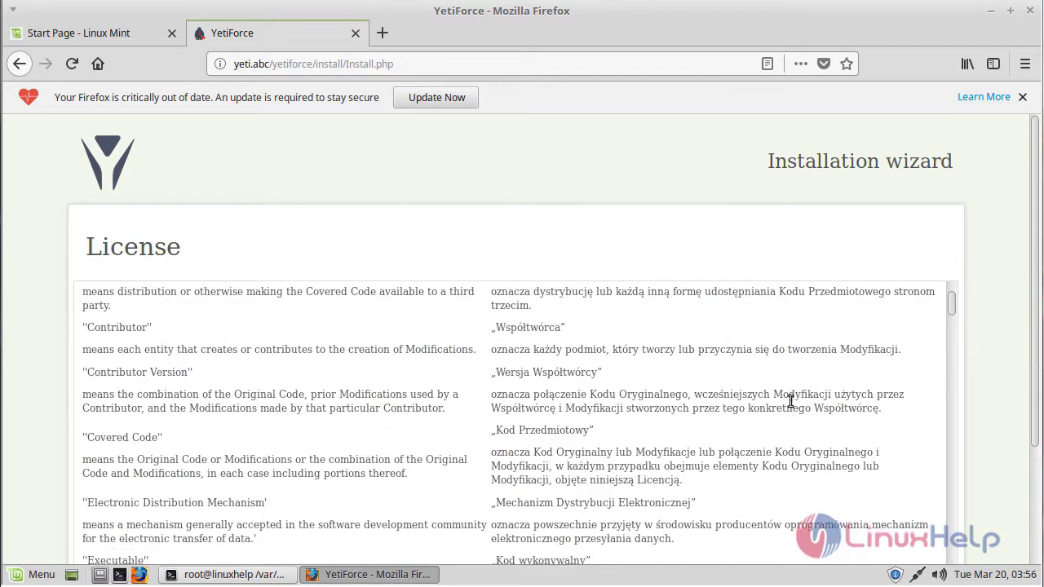
scroll(789, 399, down, 4)
scroll(789, 399, down, 4)
scroll(1016, 355, down, 2)
scroll(1016, 355, down, 2)
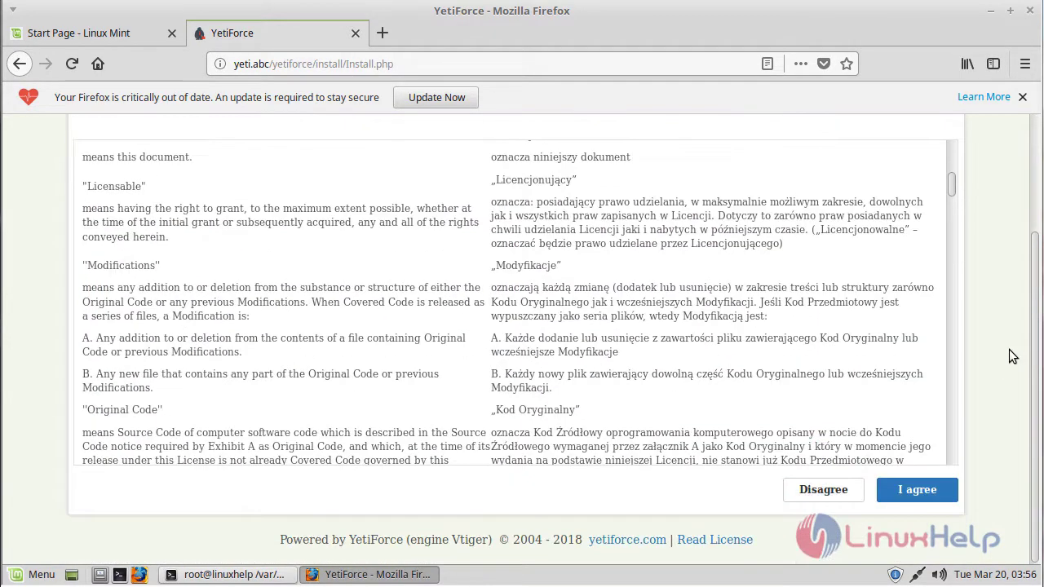
click(915, 489)
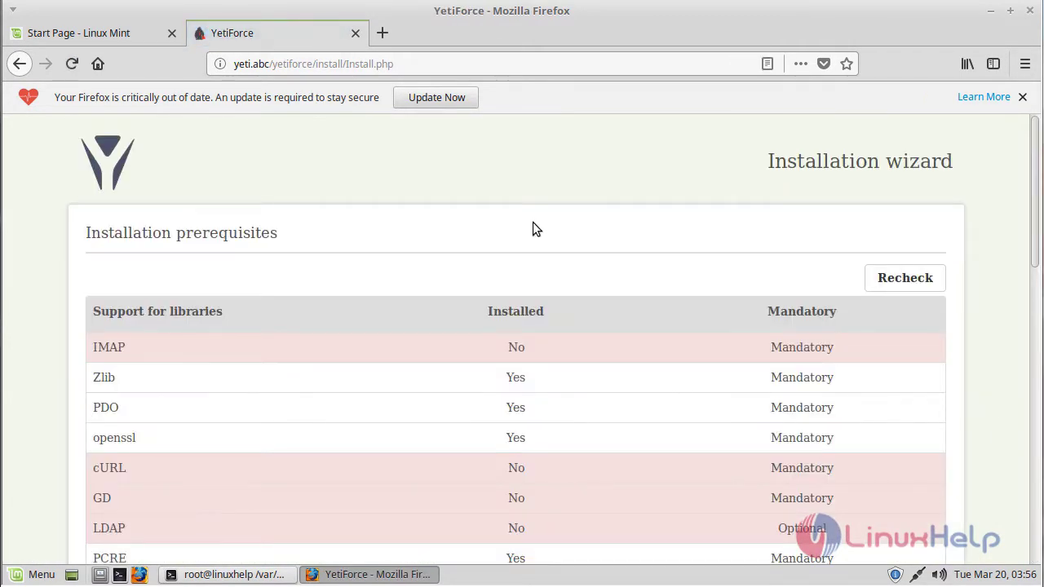
Step: Pass the prerequisites check to reach the System configuration form
scroll(949, 274, down, 5)
scroll(979, 354, down, 6)
scroll(979, 354, down, 4)
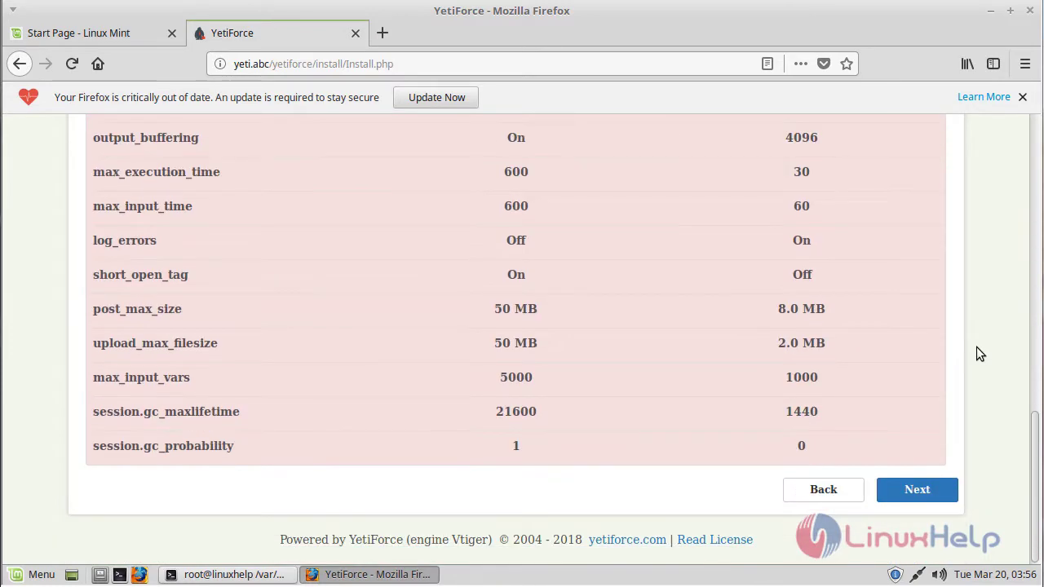
click(917, 489)
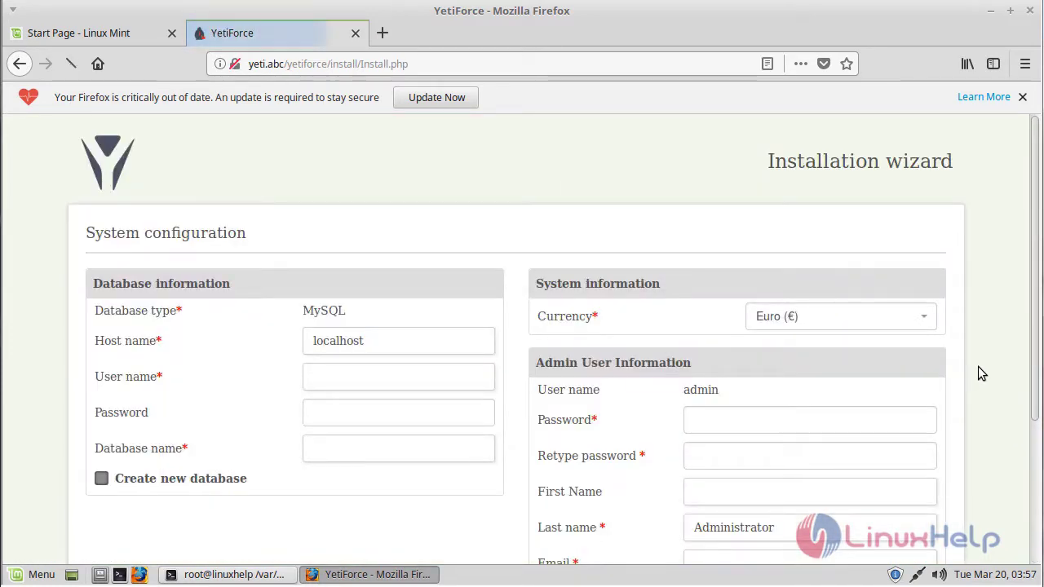
Step: Enter database user name 'yetiforce', the pasted password and database name 'yetiforce', keeping host localhost
scroll(442, 290, down, 1)
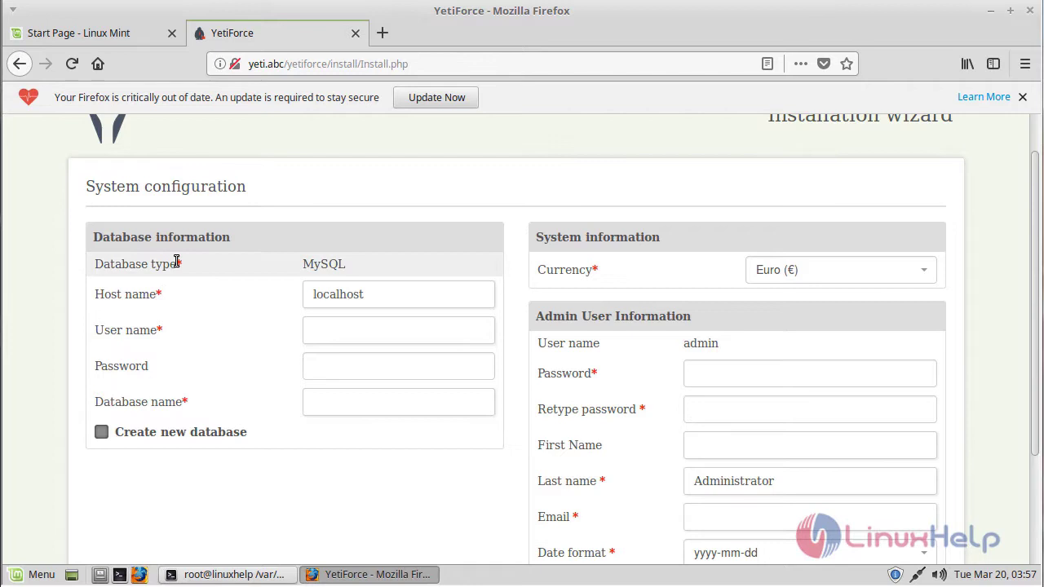
click(382, 334)
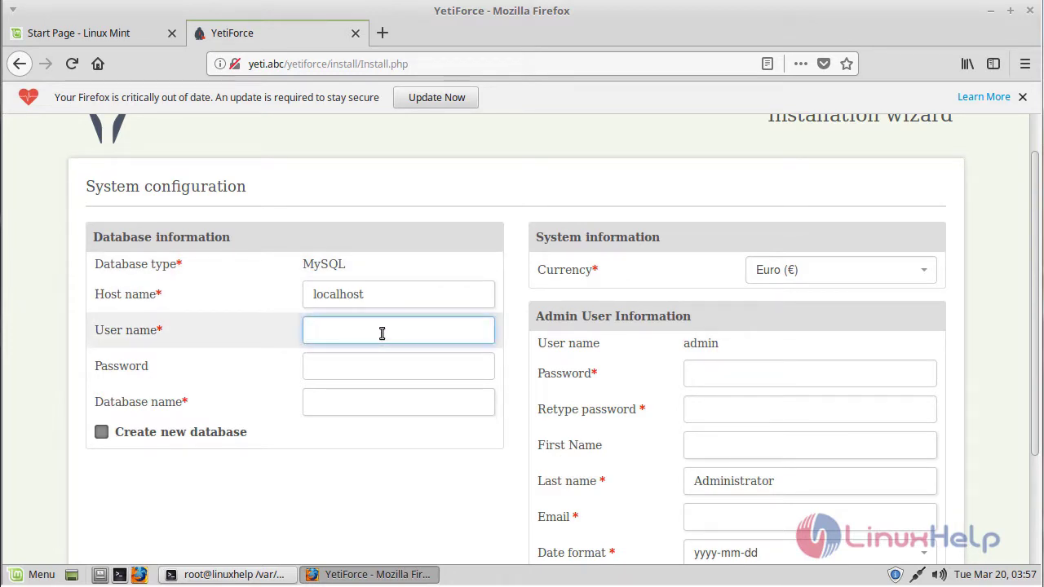
text(yeti)
text(force)
click(371, 365)
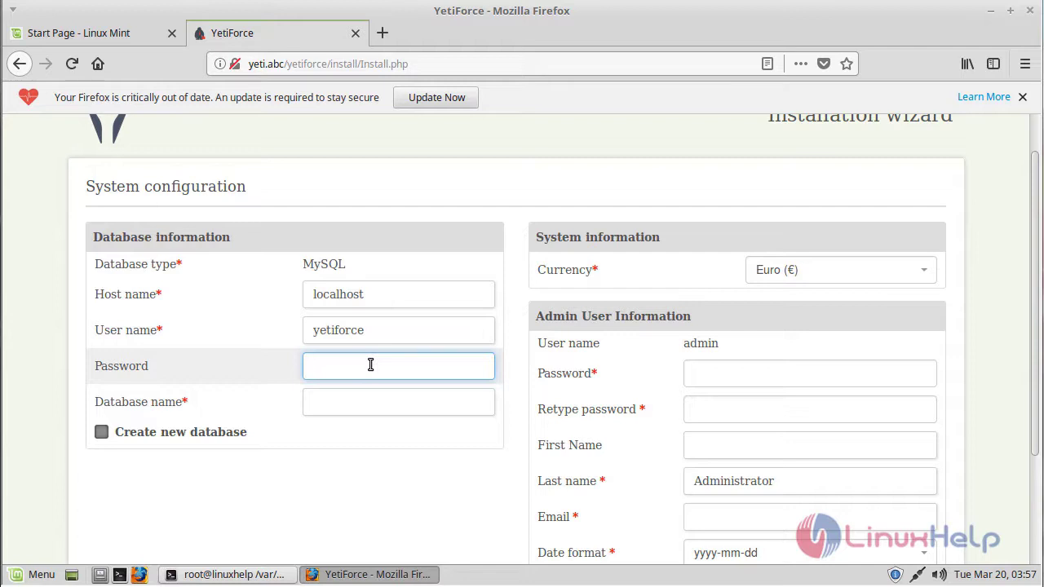
key(ctrl+v)
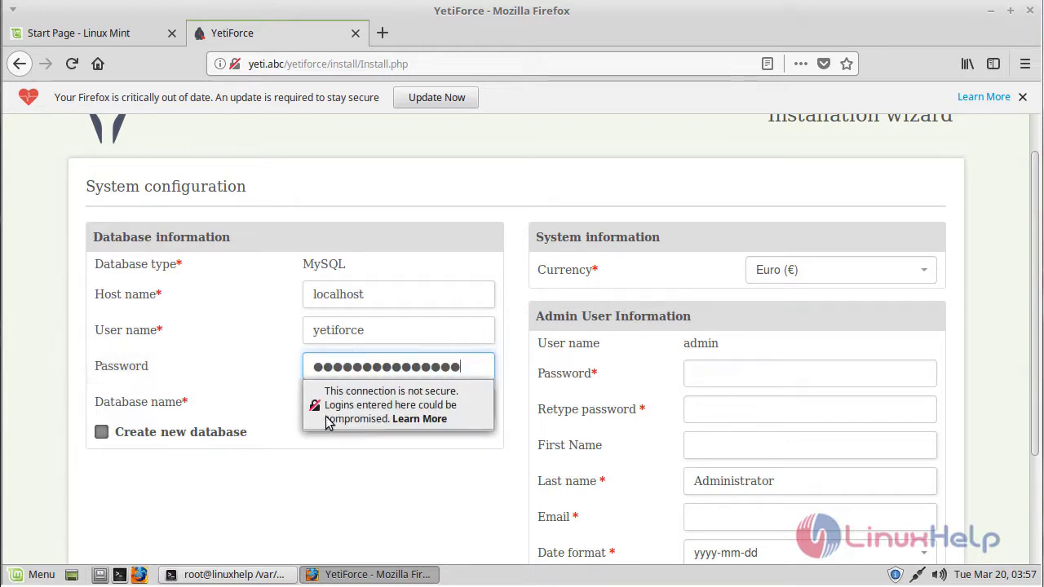
click(356, 408)
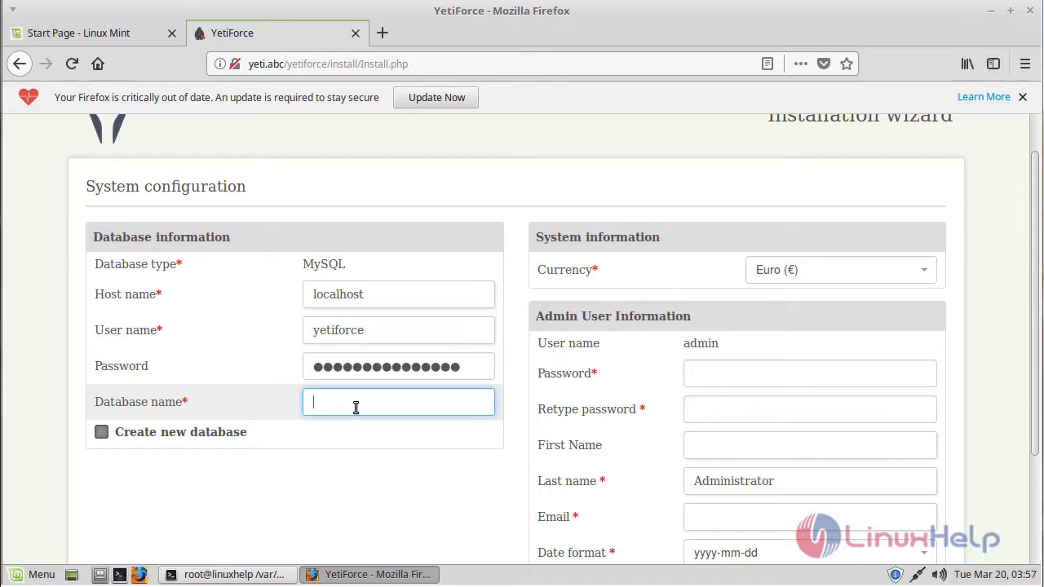
text(yetifor)
text(ce)
click(400, 504)
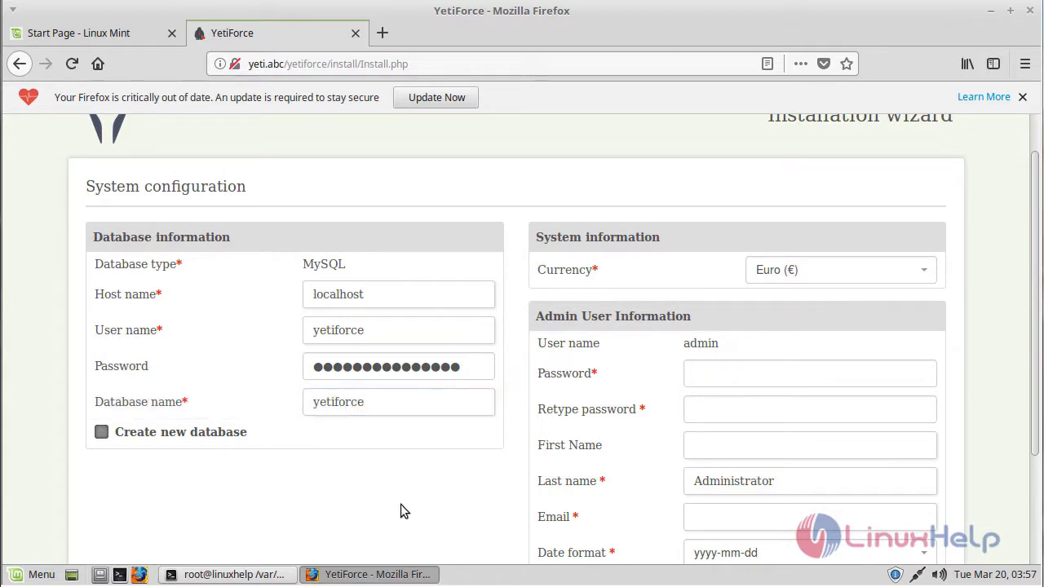
click(751, 374)
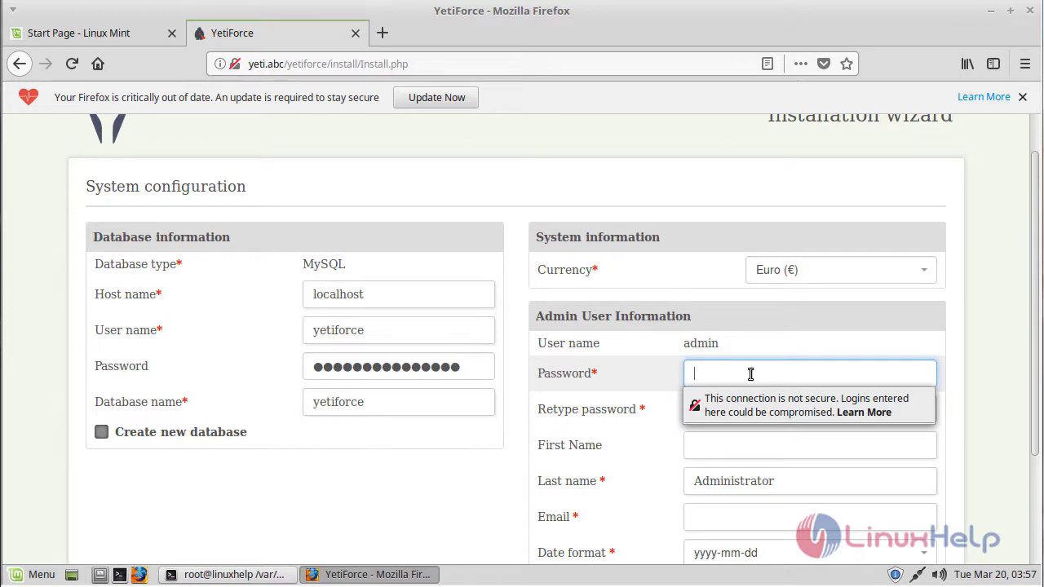
Step: Set the currency to India, Rupees
click(869, 267)
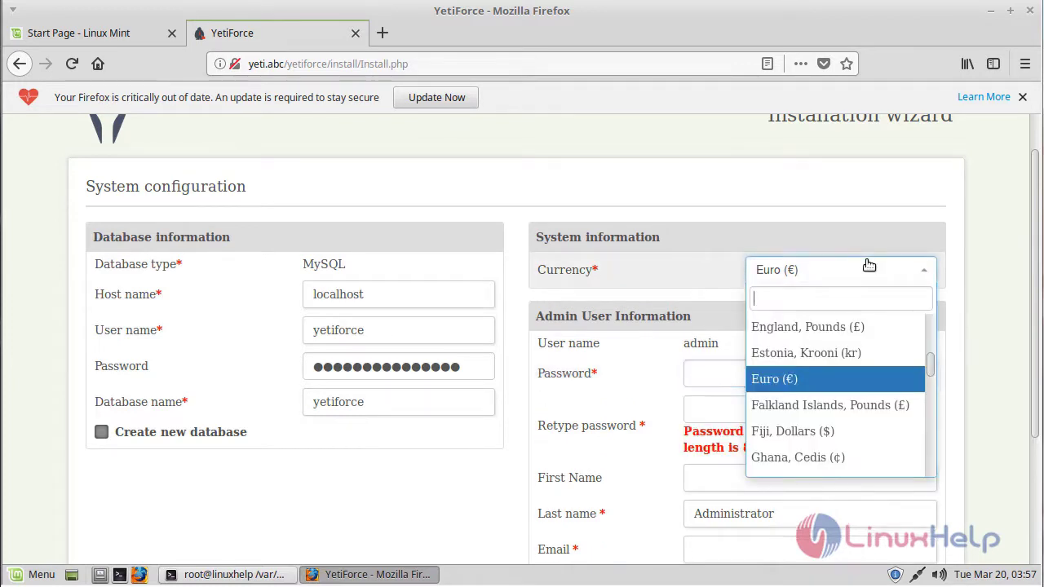
text(i)
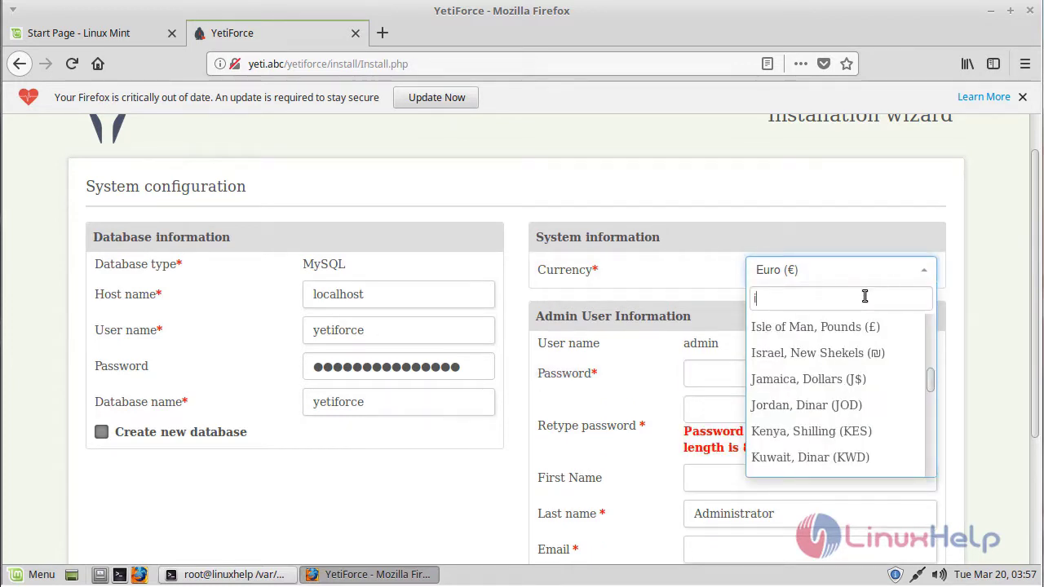
scroll(845, 361, up, 1)
scroll(845, 361, up, 1)
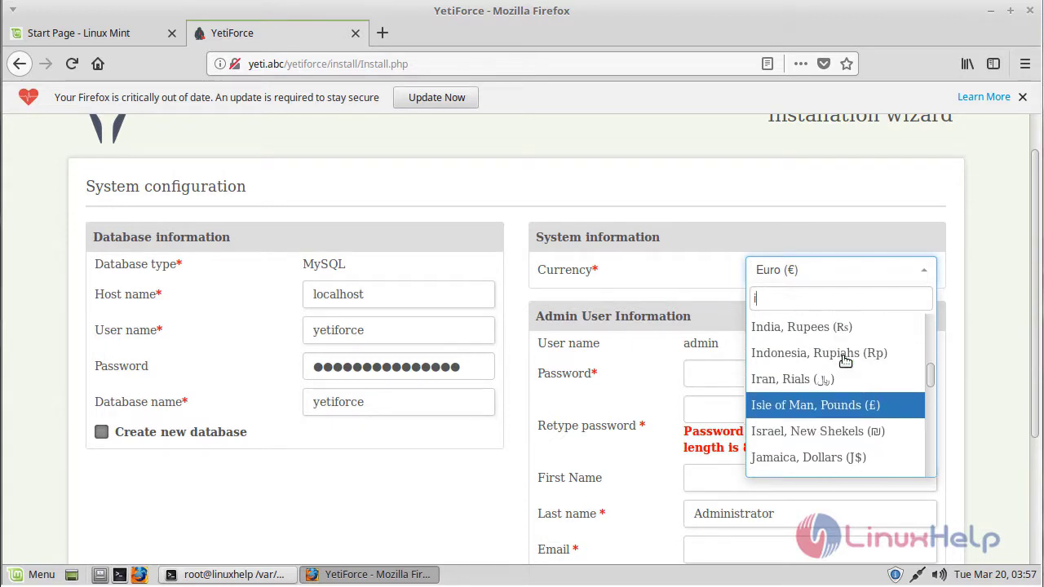
scroll(845, 362, up, 1)
click(845, 365)
click(773, 371)
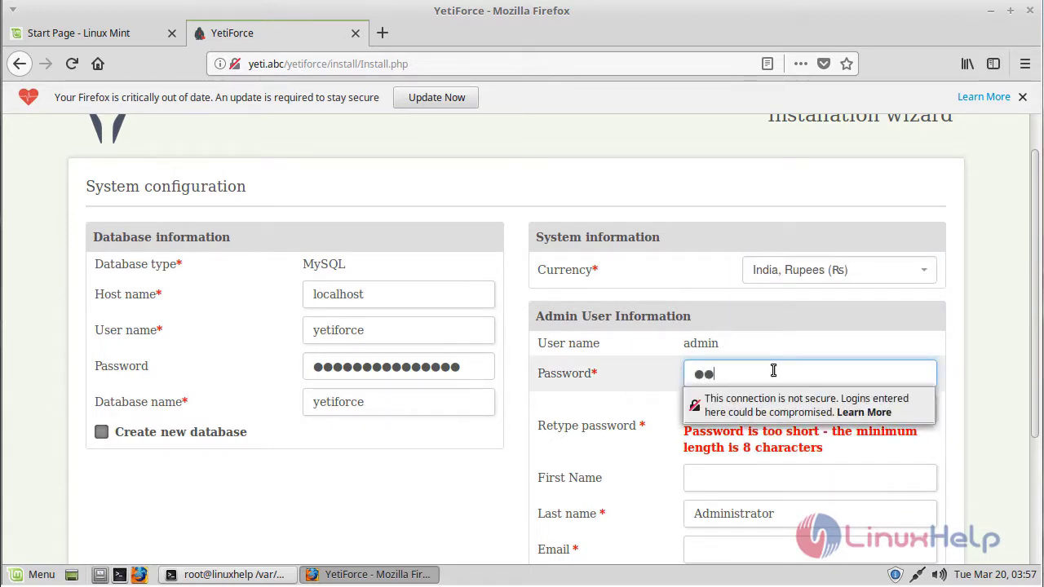
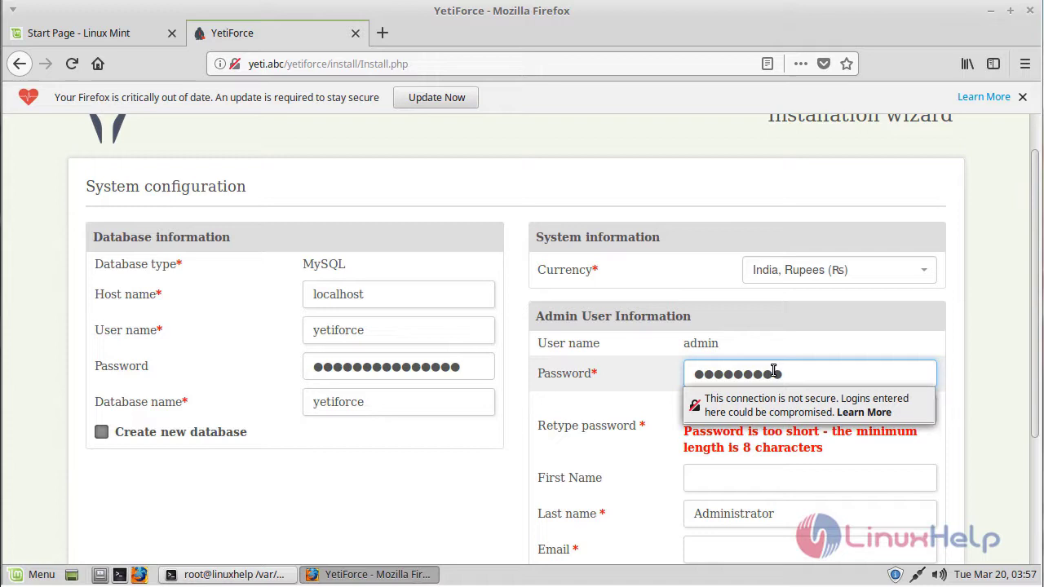
key(Tab)
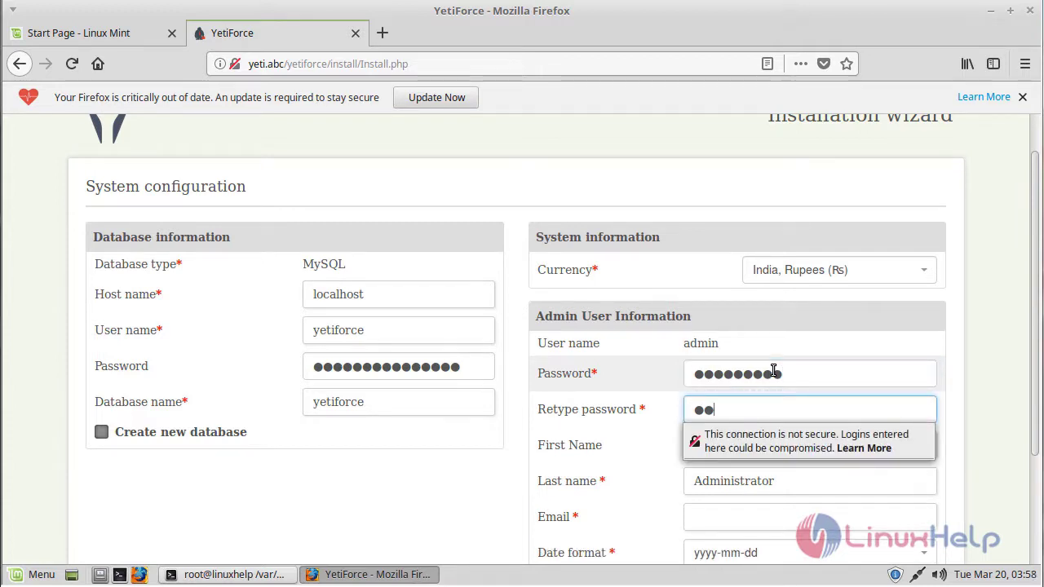
key(Tab)
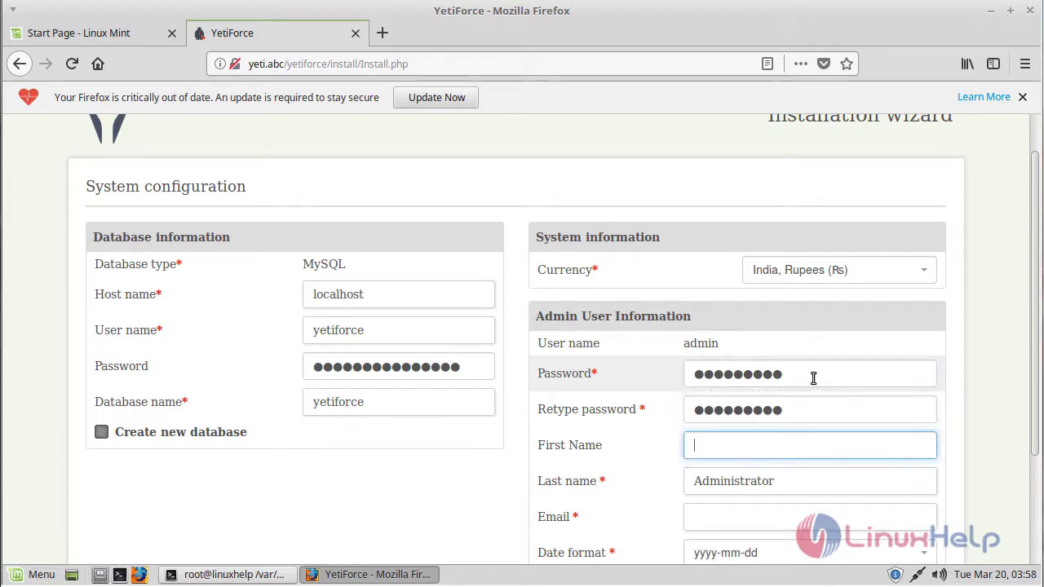
scroll(602, 478, down, 2)
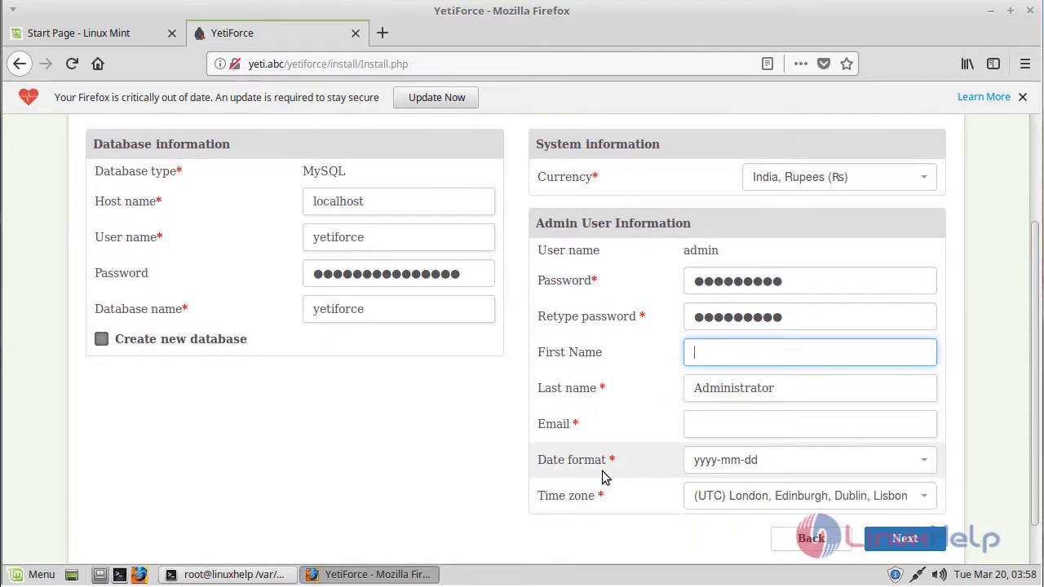
scroll(601, 478, down, 1)
click(736, 383)
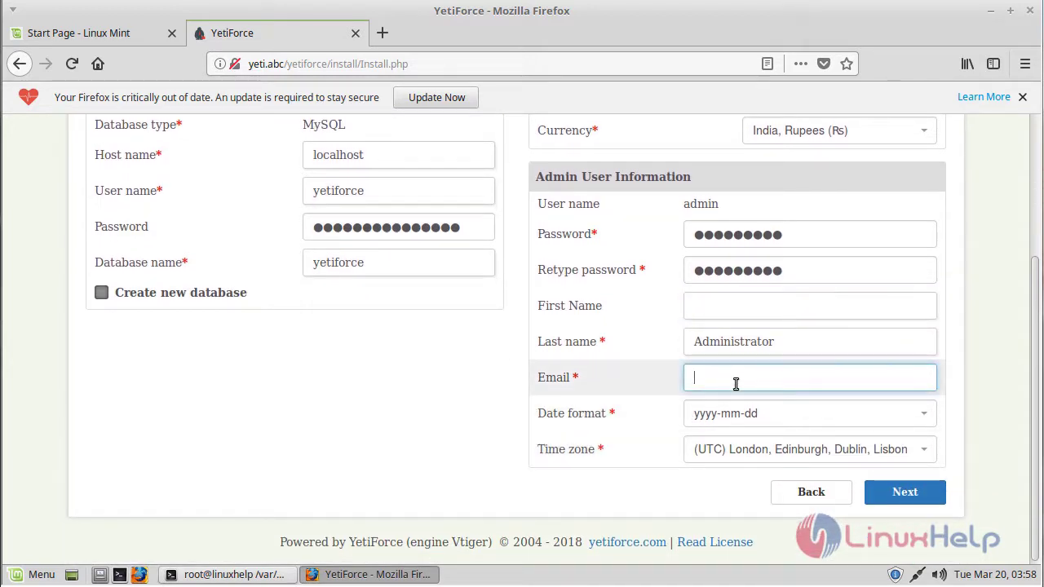
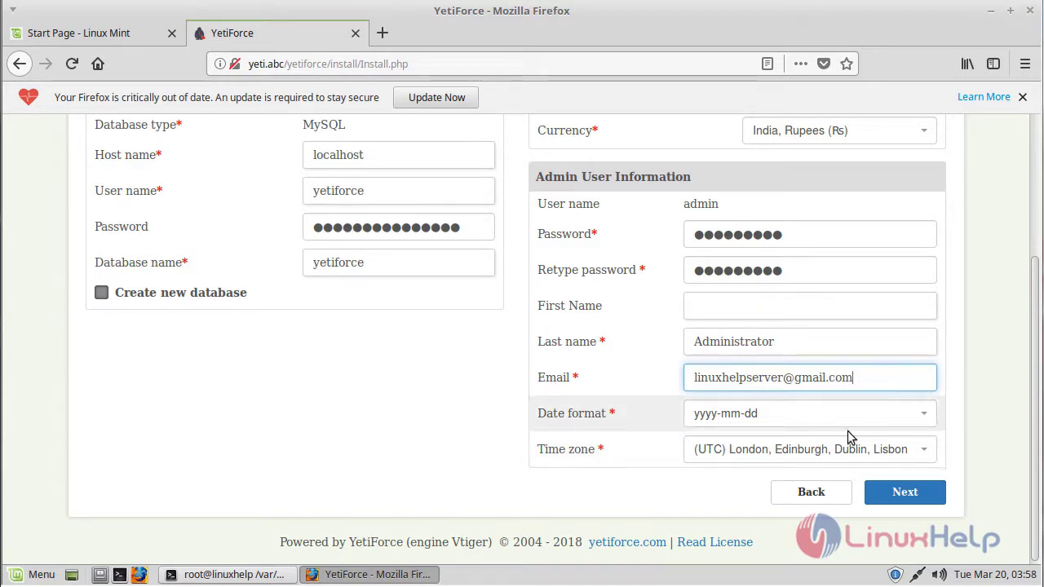
Step: Choose the UTC+05:30 Chennai, Kolkata, Mumbai, New Delhi time zone and submit the configuration
click(835, 451)
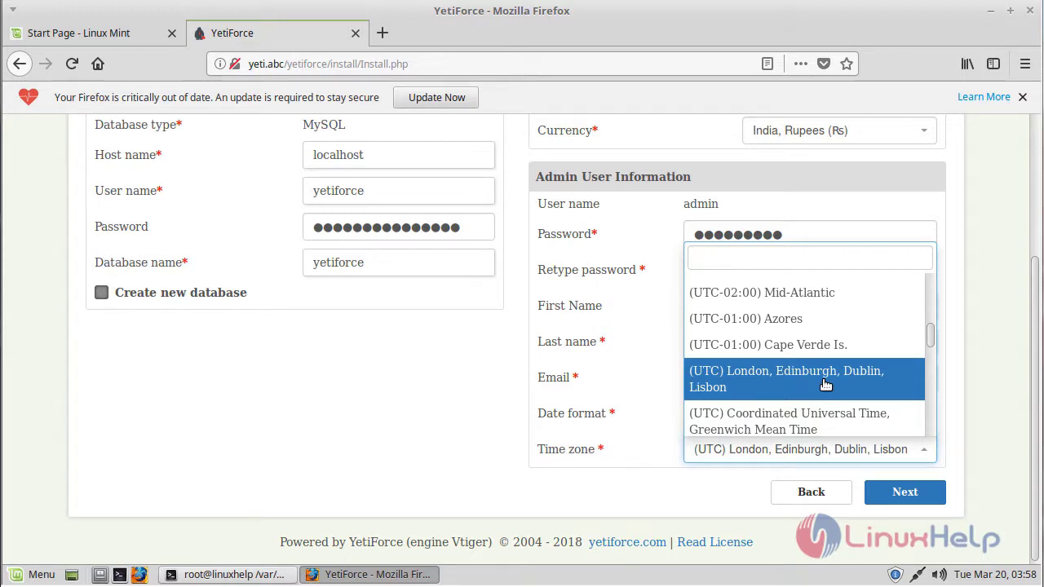
scroll(825, 383, down, 3)
scroll(825, 384, down, 3)
scroll(825, 384, down, 3)
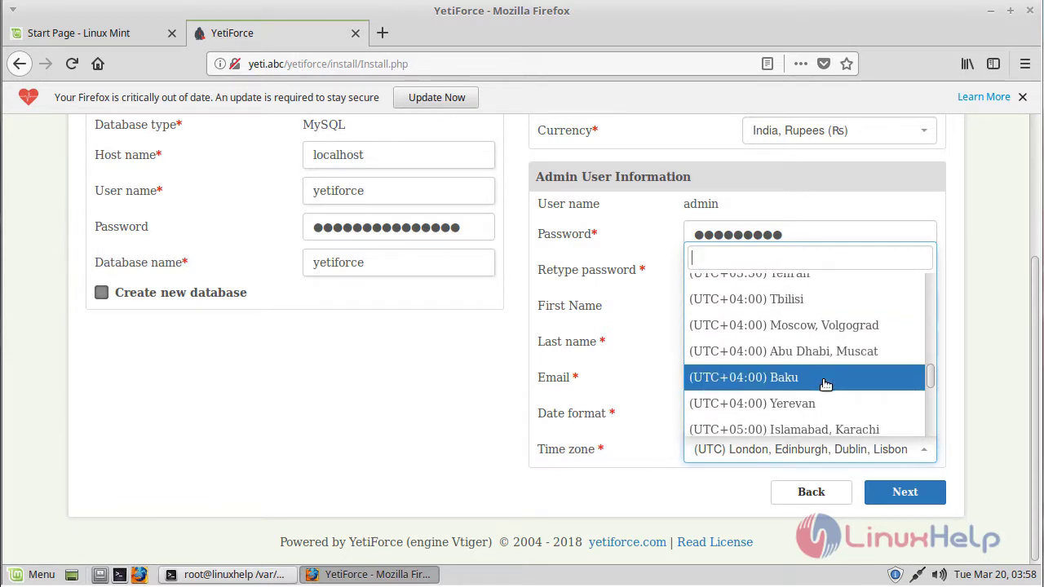
scroll(826, 383, down, 3)
scroll(826, 383, up, 1)
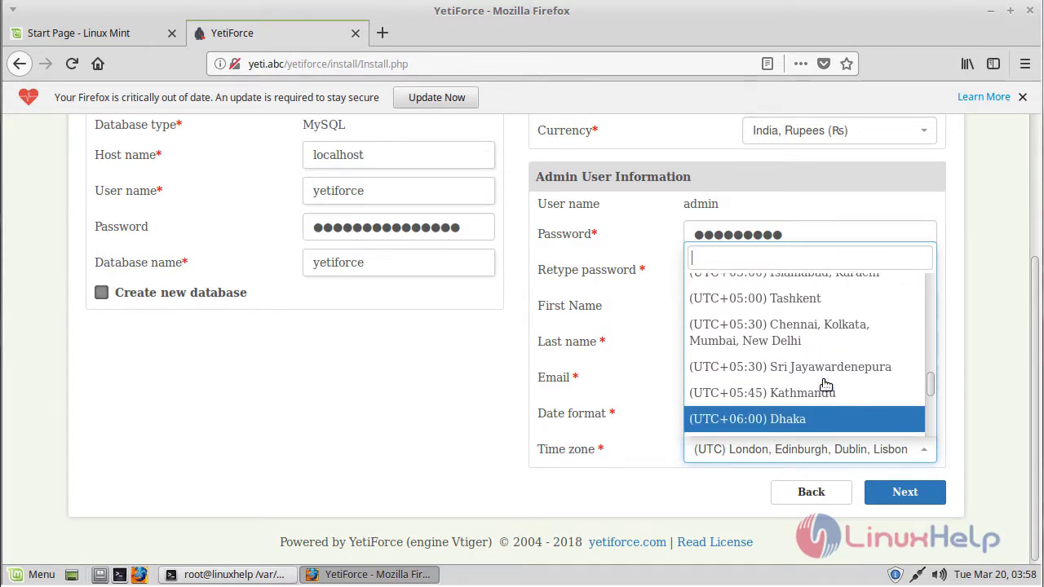
click(816, 326)
click(910, 501)
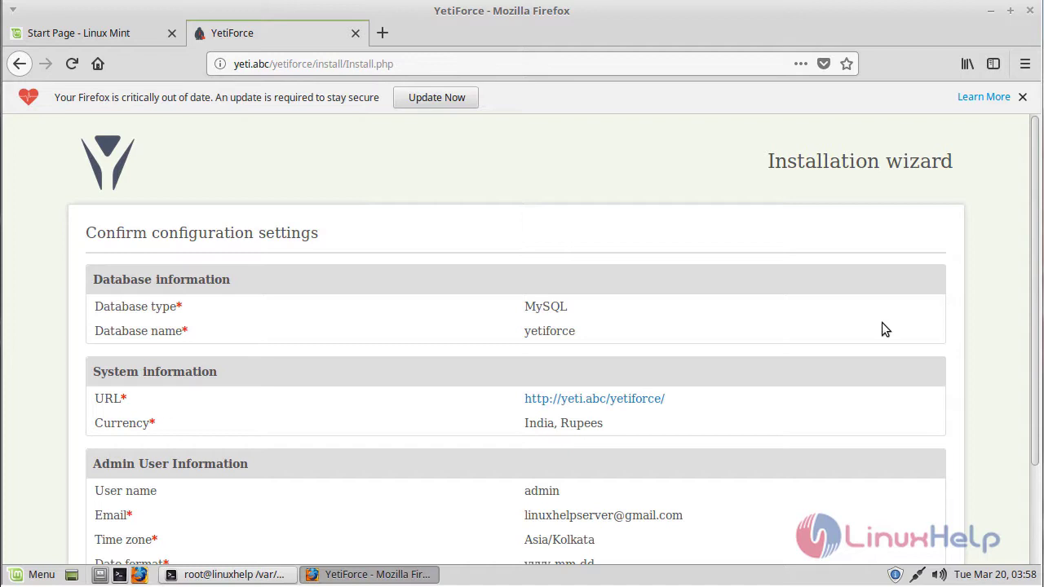
Step: Accept the Confirm configuration settings summary to begin installing YetiForce
scroll(882, 328, down, 3)
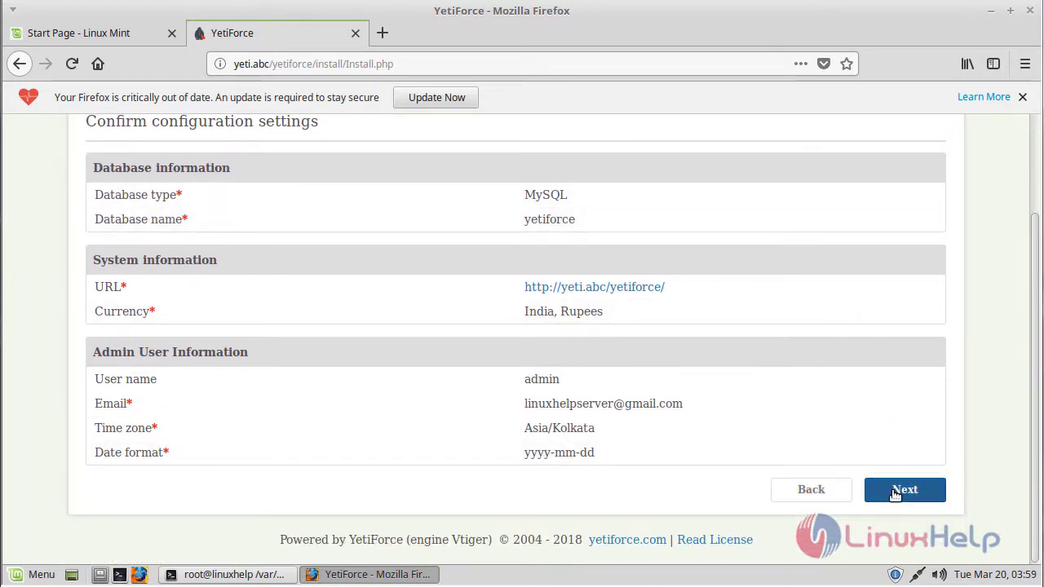
click(896, 492)
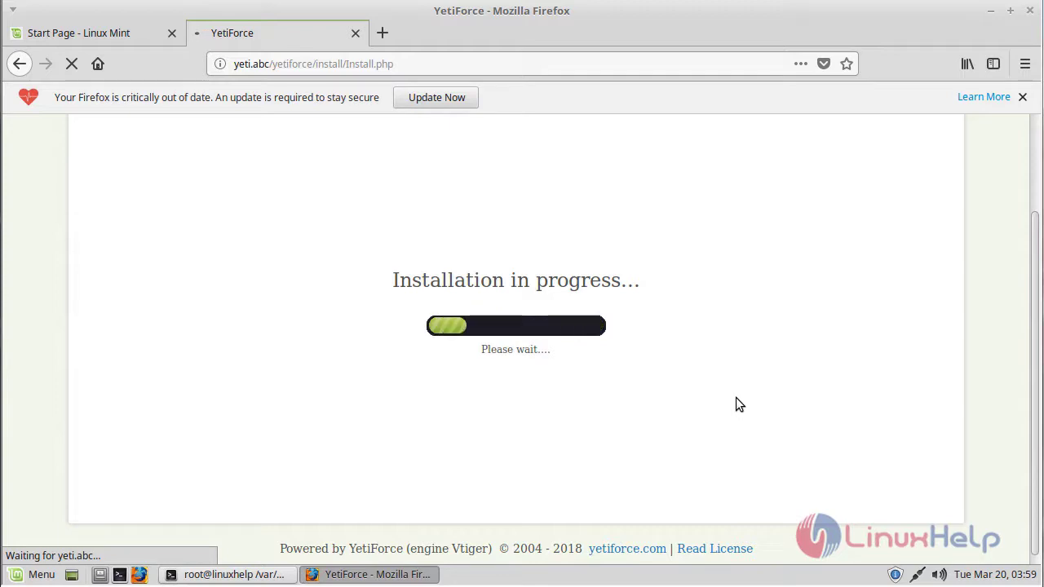